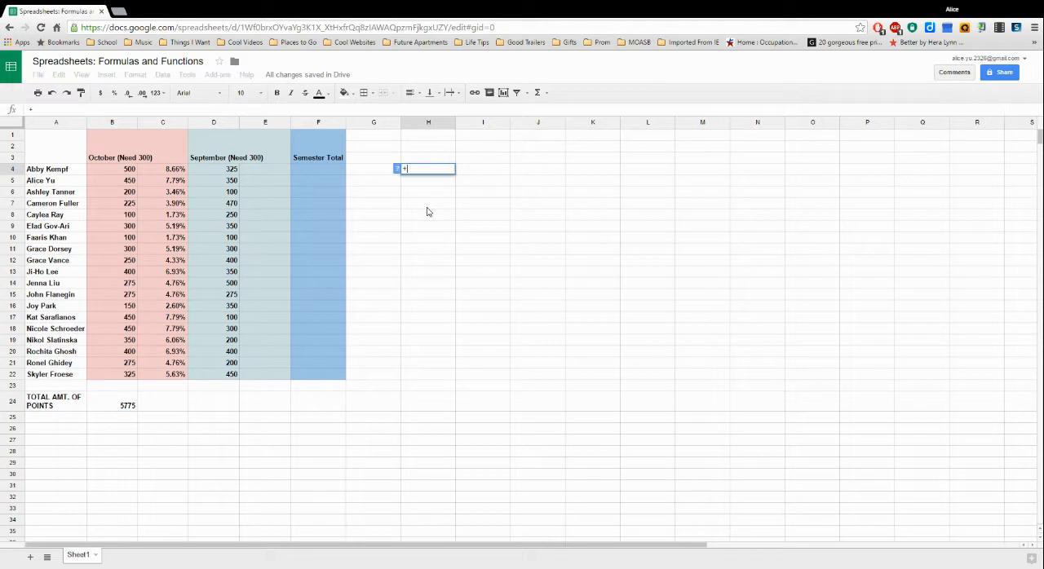
key(BackSpace)
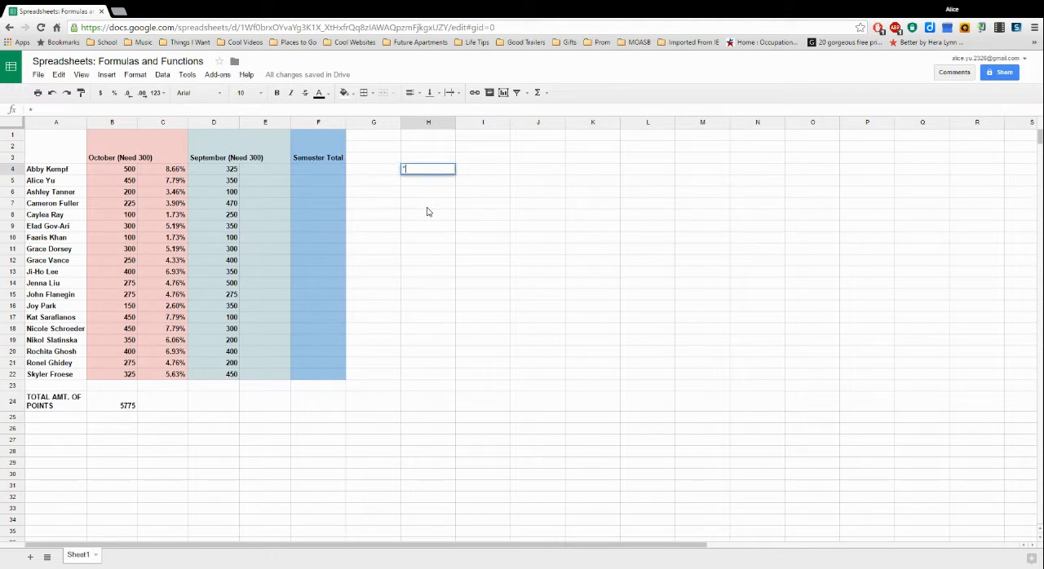
key(BackSpace)
text(')
key(BackSpace)
click(382, 174)
click(390, 189)
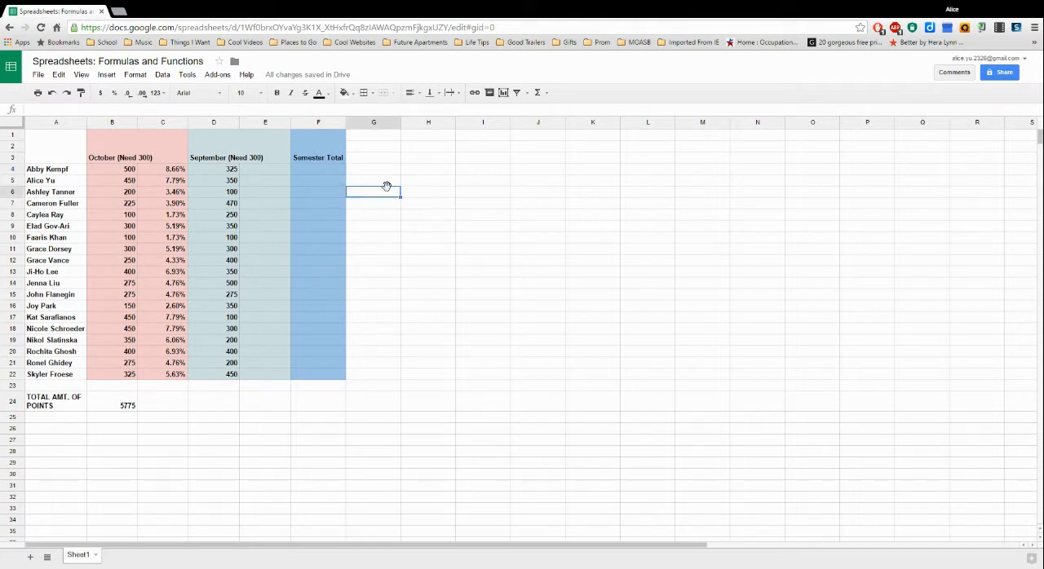
- Enter the formula =D4+B4 in F4 to add the first person's September and October points
click(319, 173)
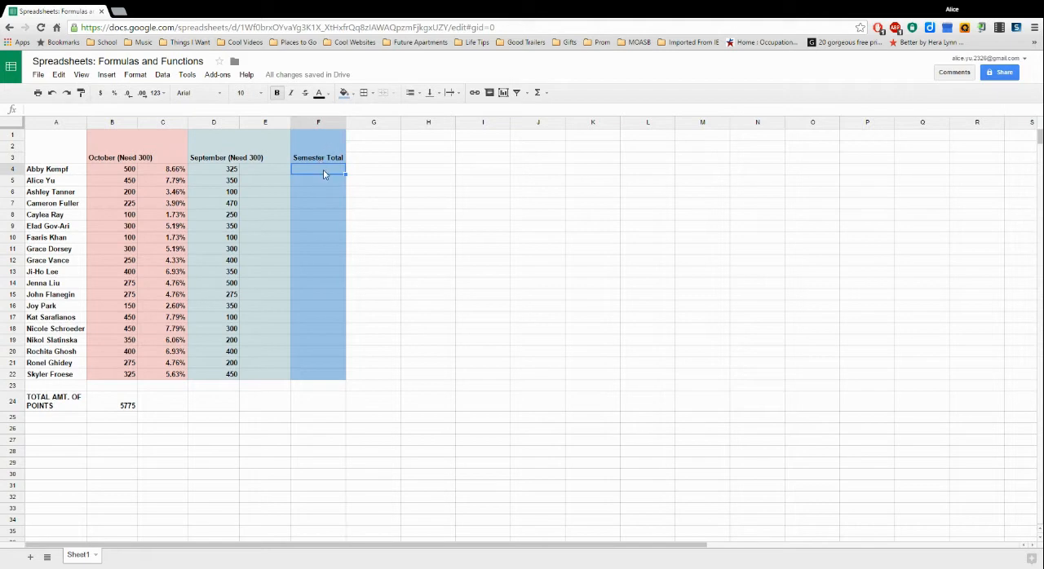
click(111, 171)
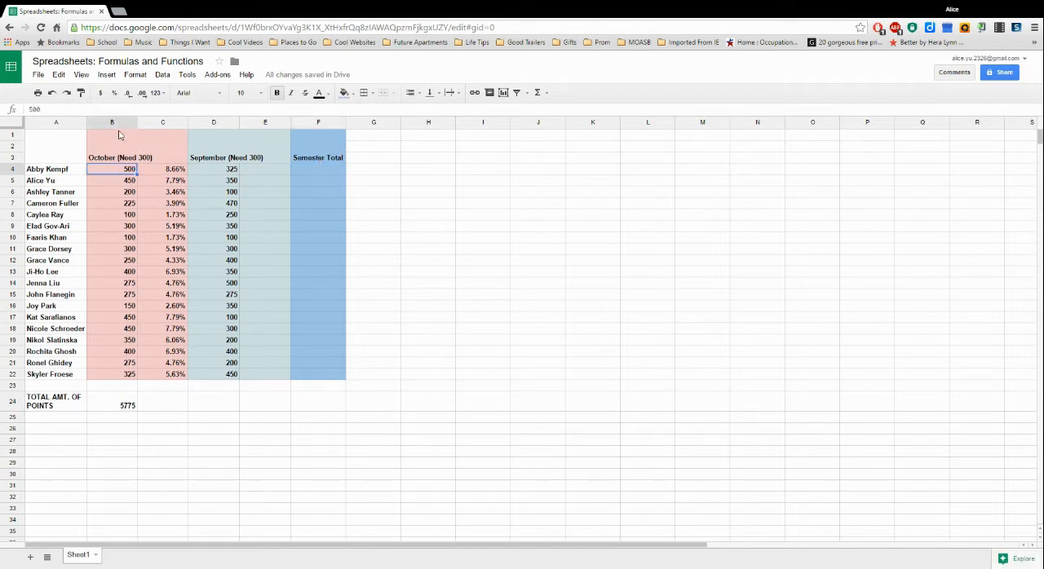
click(323, 172)
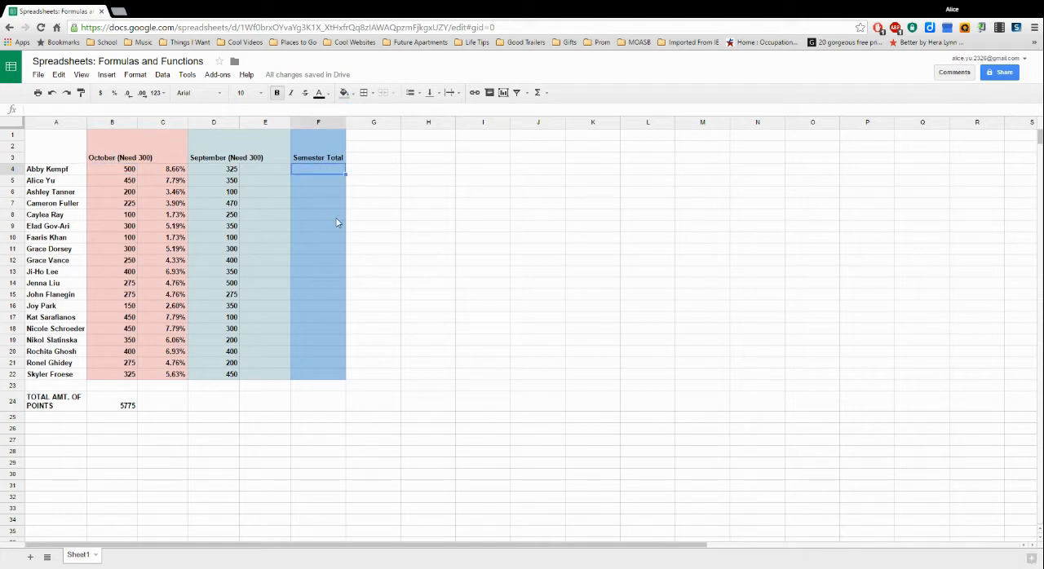
text(=)
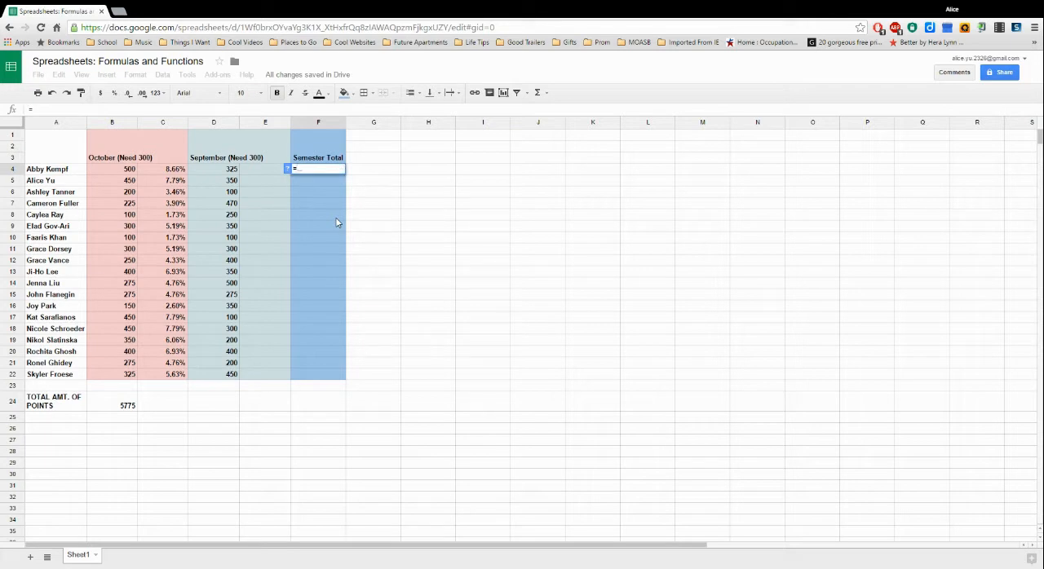
click(225, 173)
text(+)
click(125, 172)
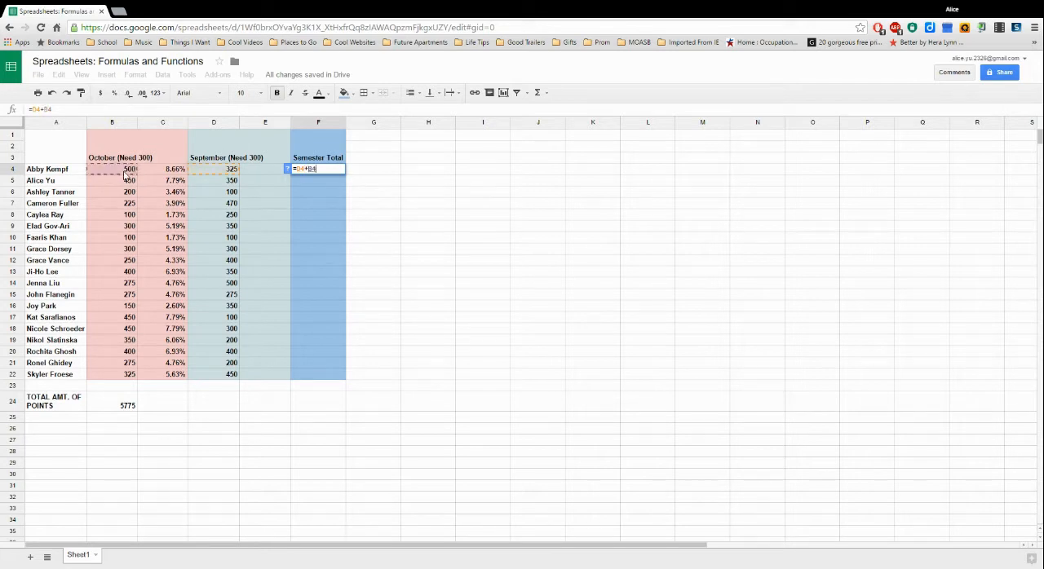
key(Return)
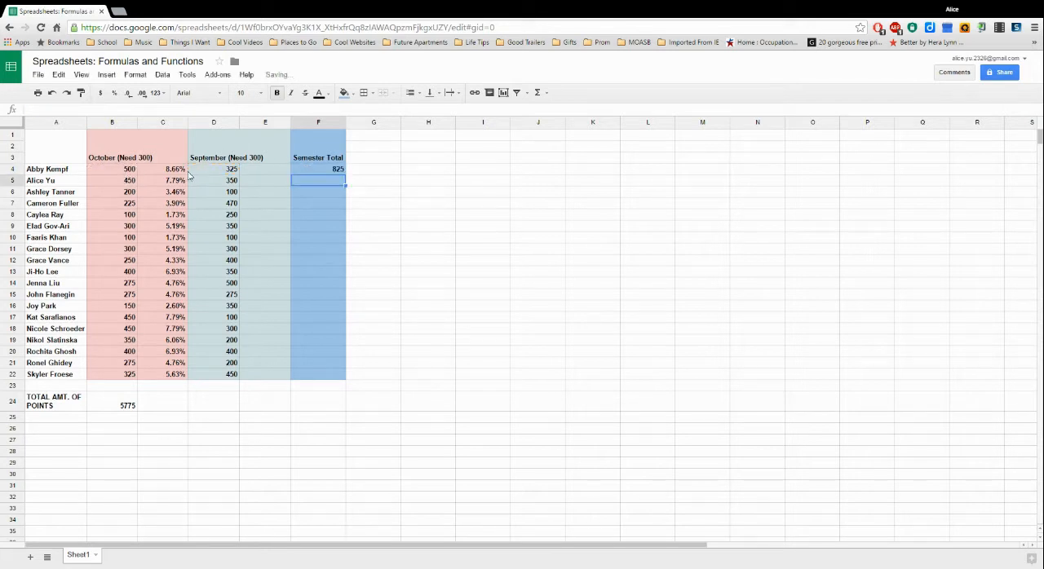
- Fill the Semester Total formula from F4 down through F22
click(336, 172)
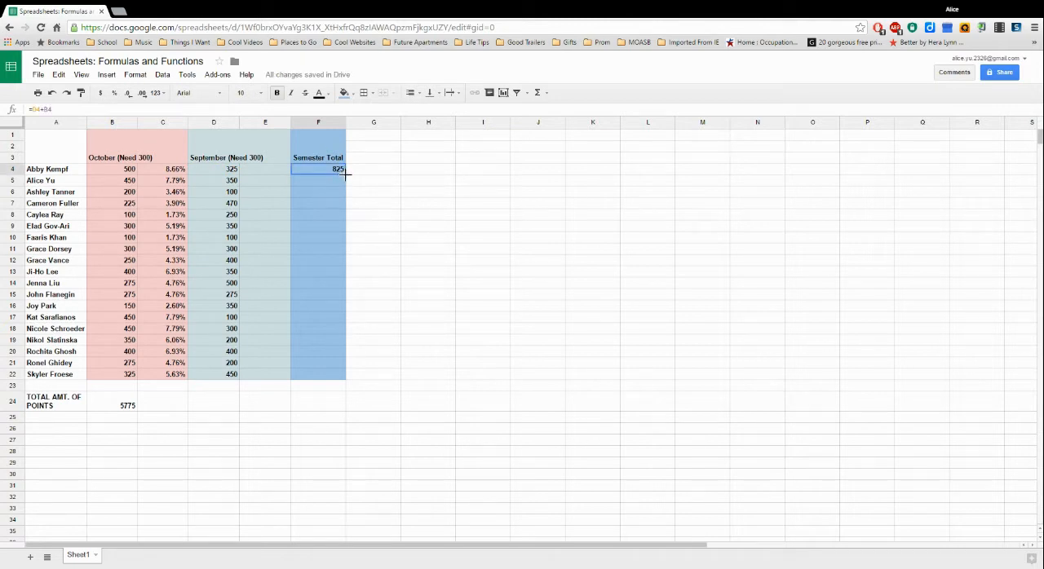
drag(345, 174, 343, 378)
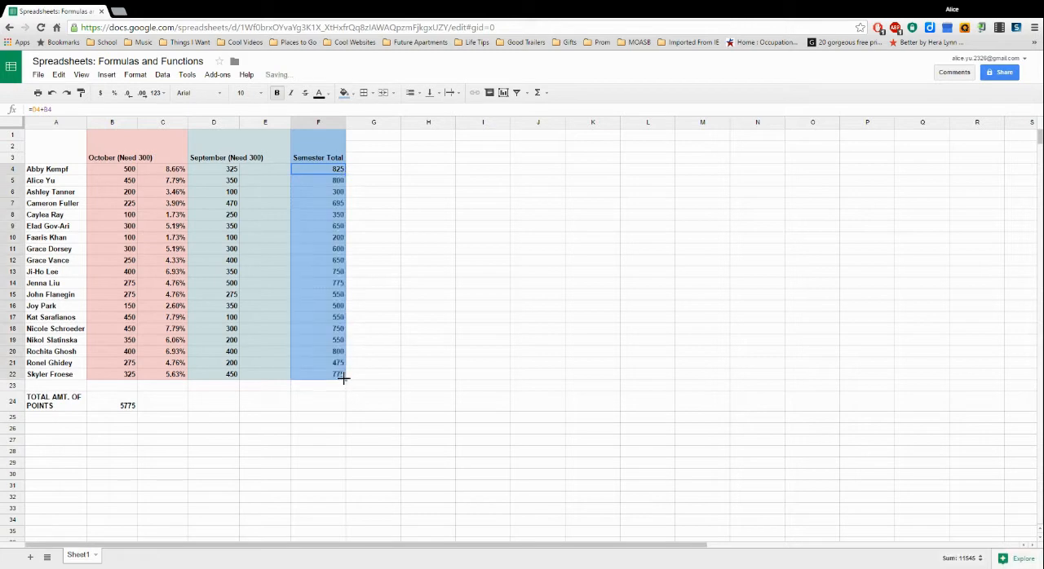
click(410, 231)
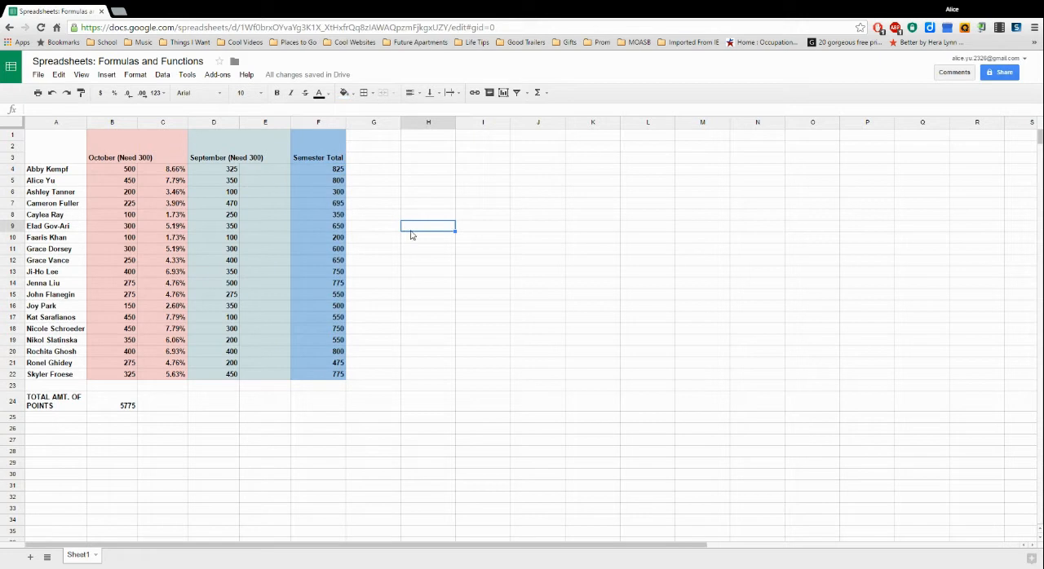
click(384, 184)
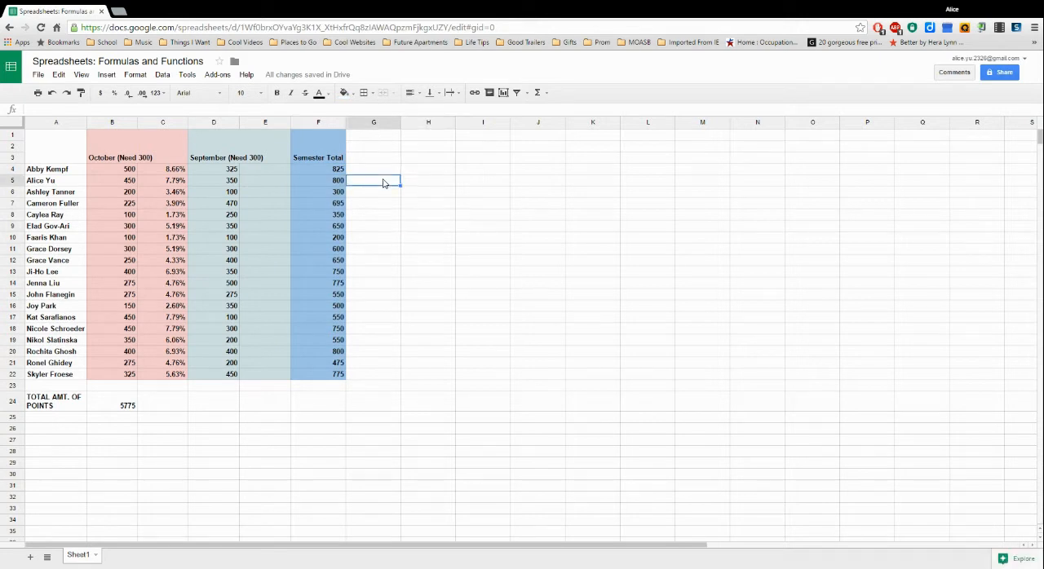
key(Up)
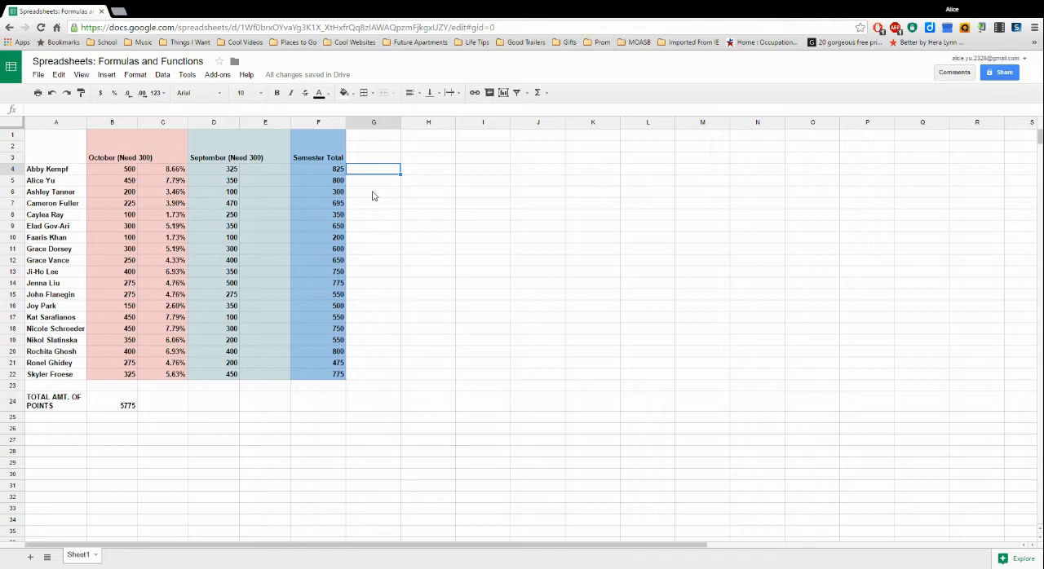
click(441, 173)
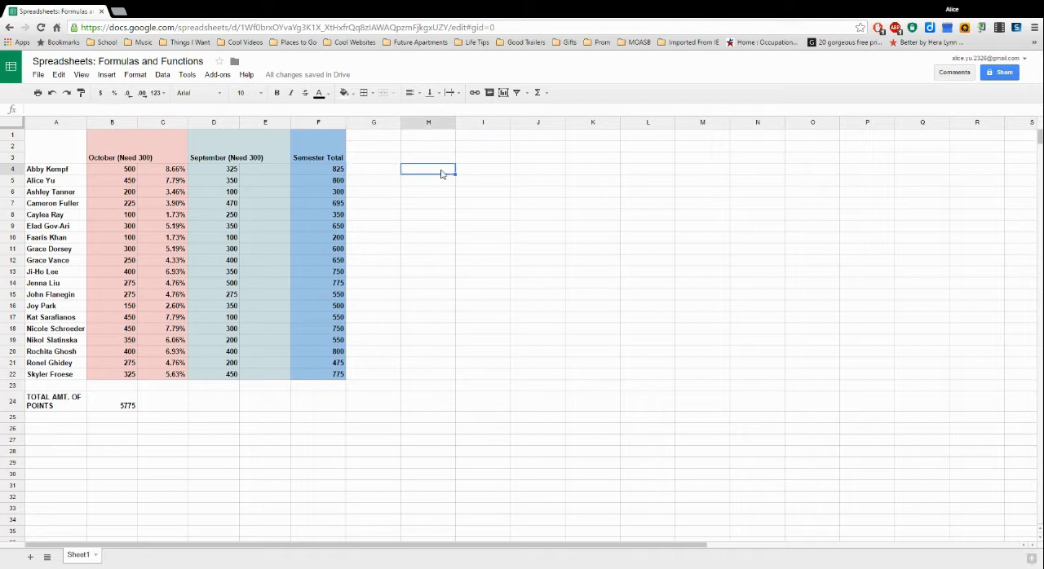
text(PEMDAS)
drag(441, 169, 393, 170)
key(BackSpace)
click(379, 171)
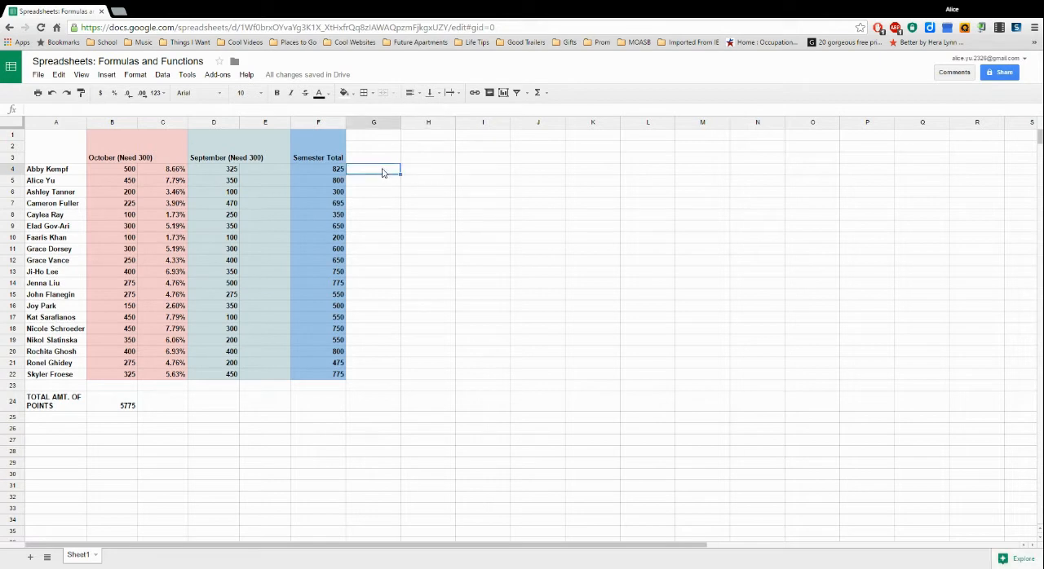
click(340, 170)
click(378, 172)
click(226, 173)
click(127, 174)
click(225, 173)
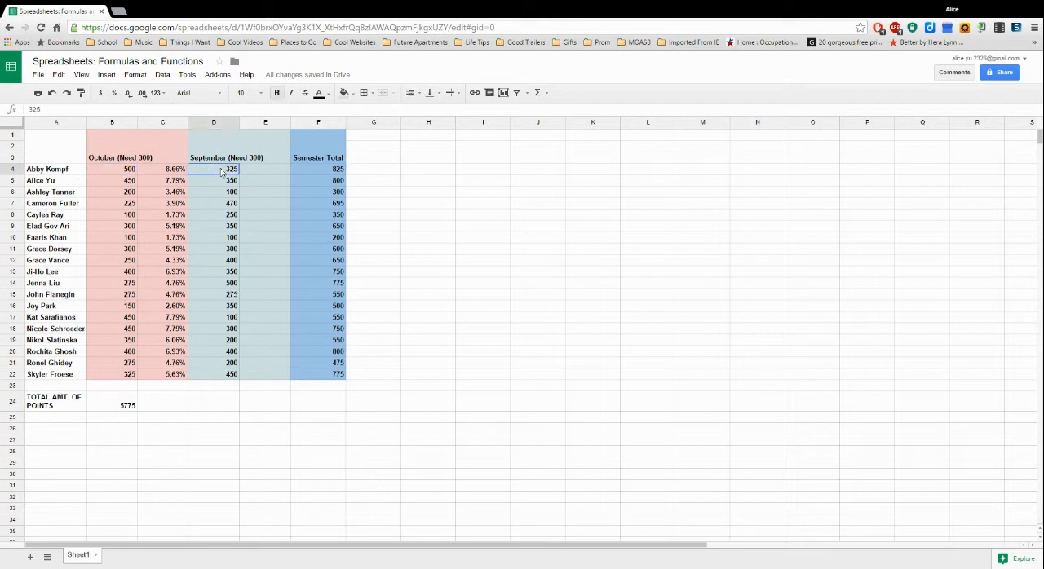
- Enter the formula =(D4+B4)/2 in G4 to average the first person's September and October points
click(367, 172)
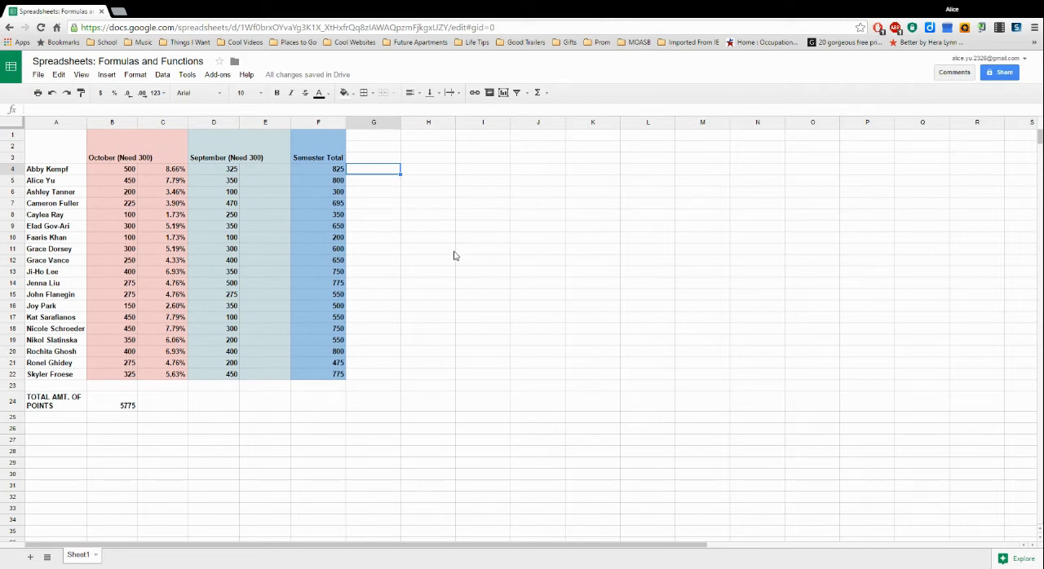
text(=)
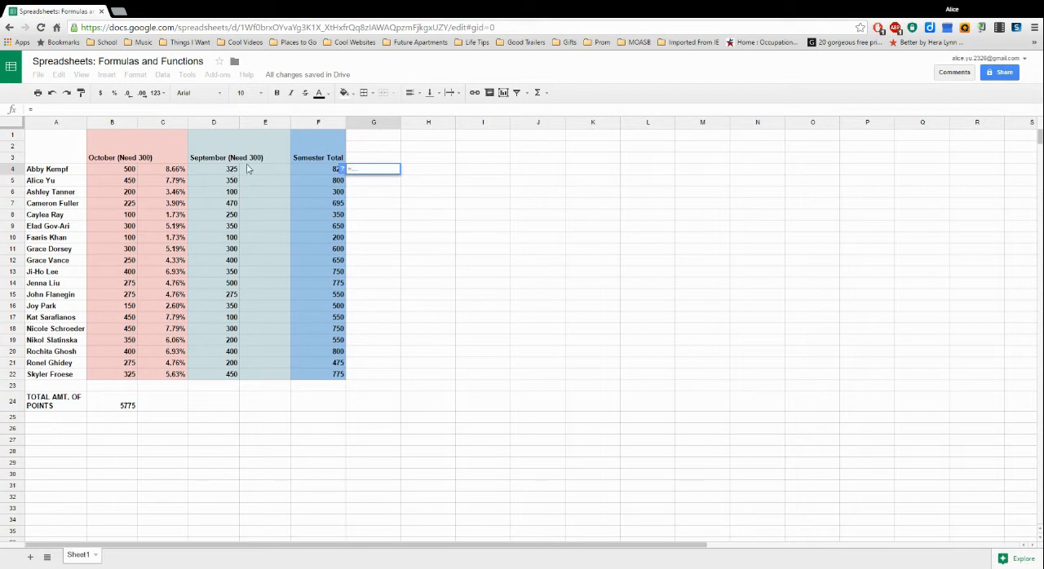
text(()
click(228, 173)
text(+)
click(132, 169)
text())
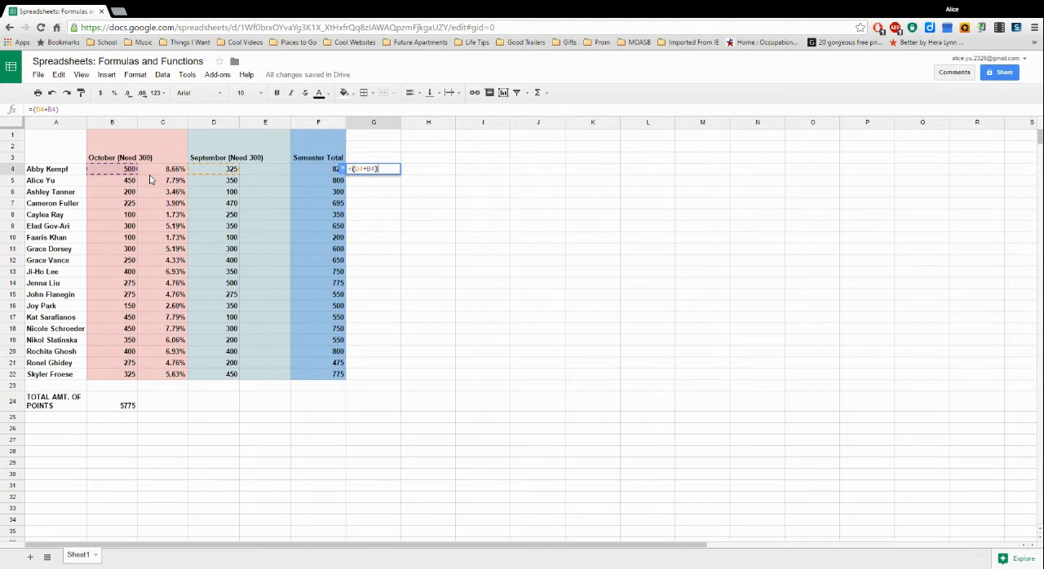
text(*)
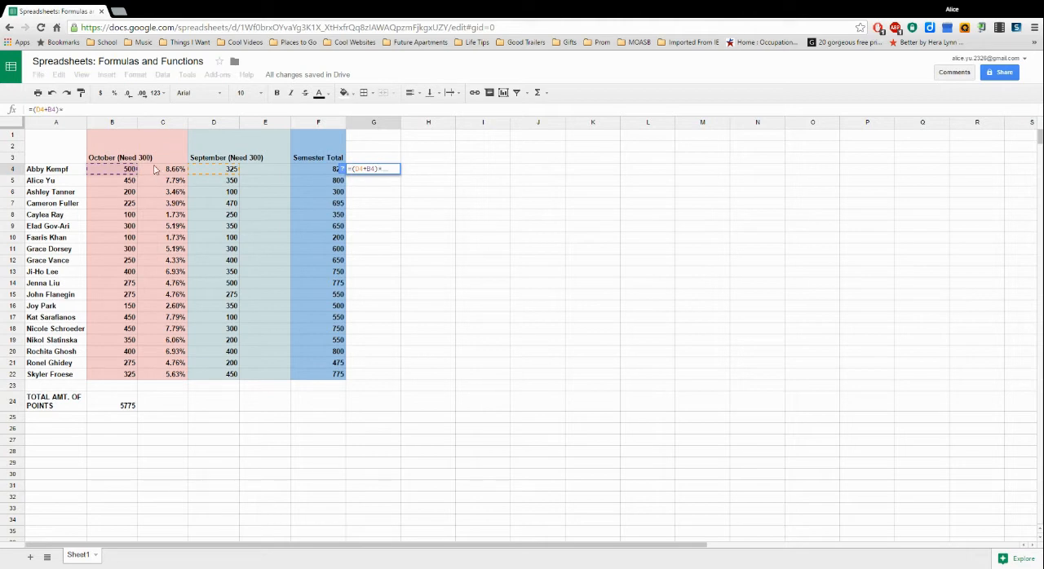
key(BackSpace)
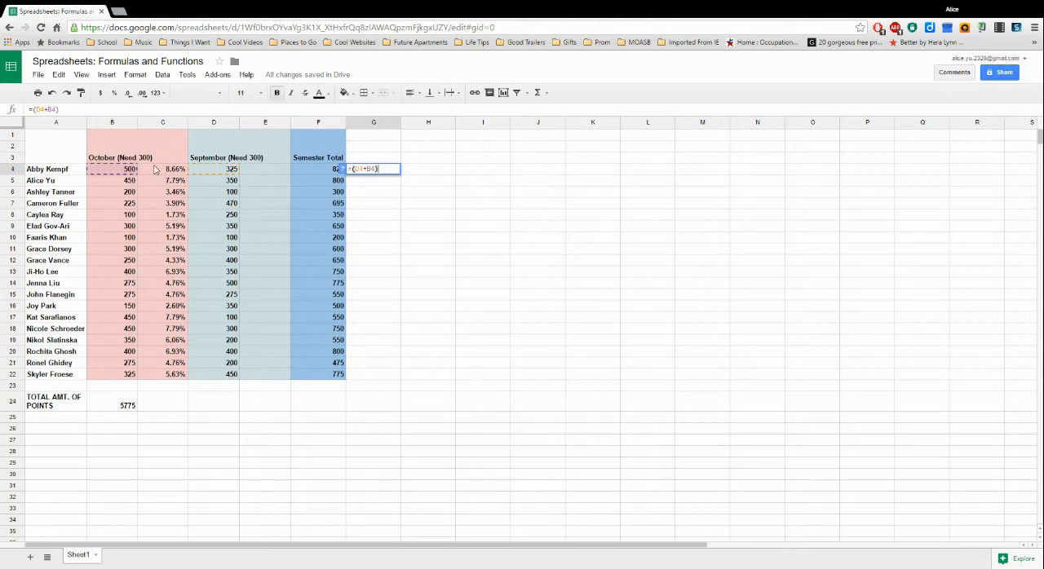
text(/2)
key(Return)
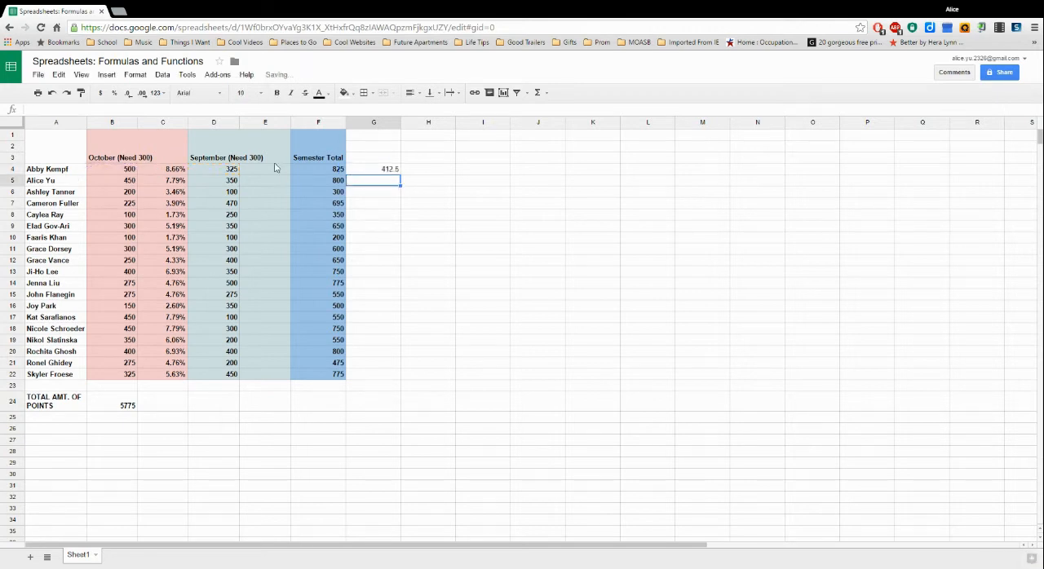
- Review the formulas in G4 and F4 and the list of available functions
click(377, 171)
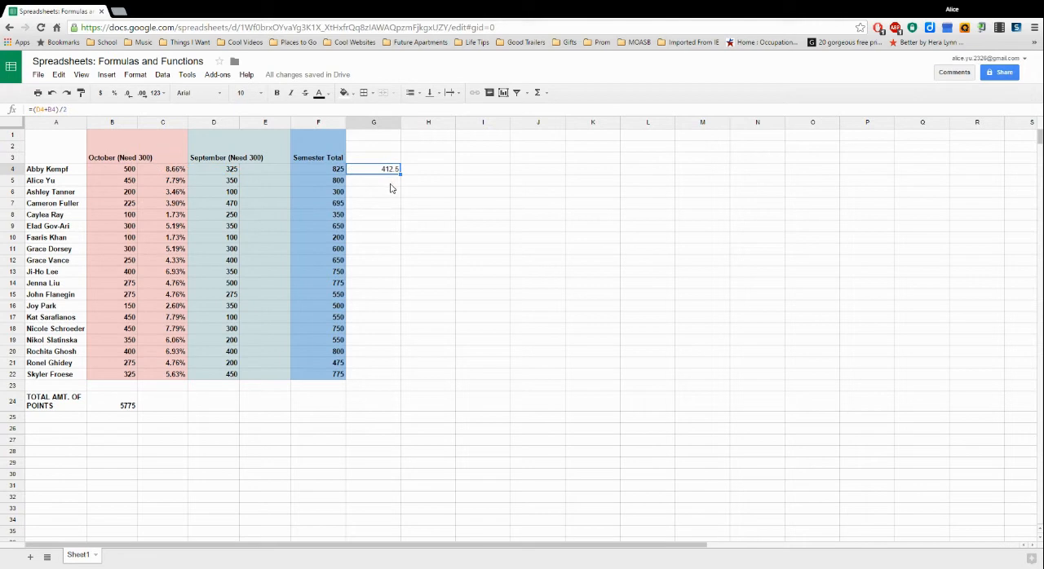
click(388, 186)
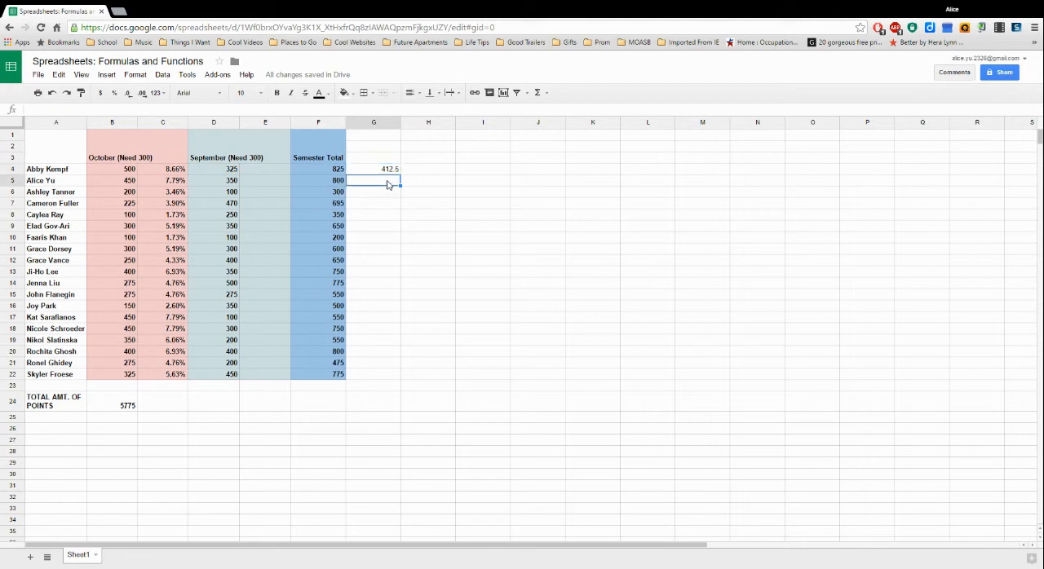
click(380, 170)
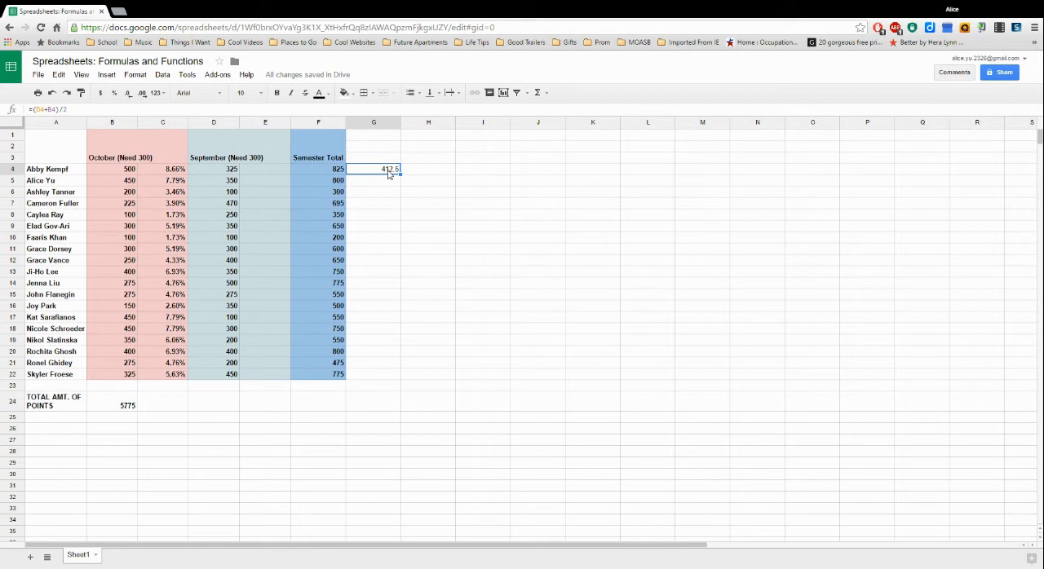
click(544, 93)
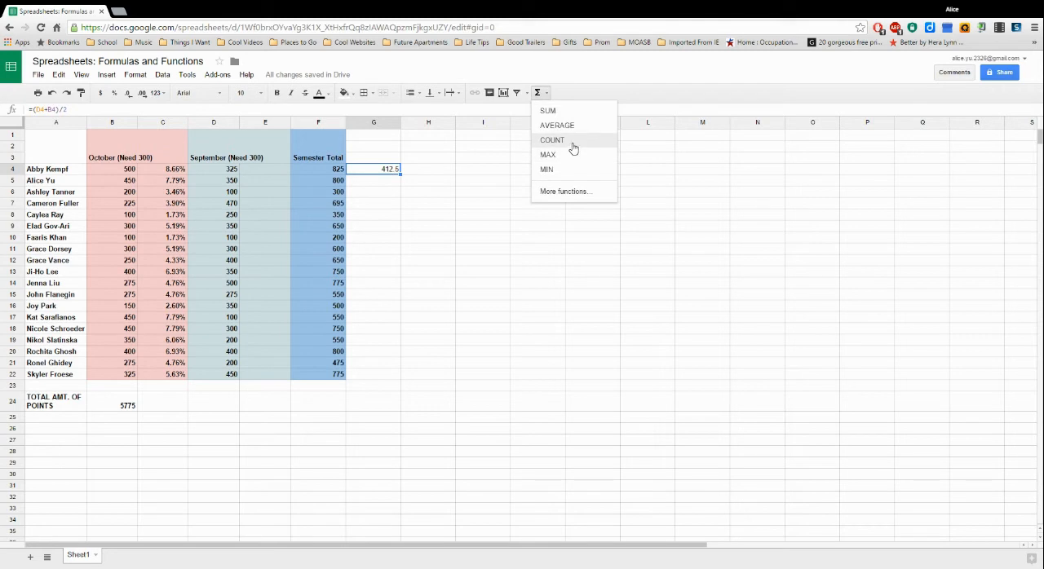
click(540, 92)
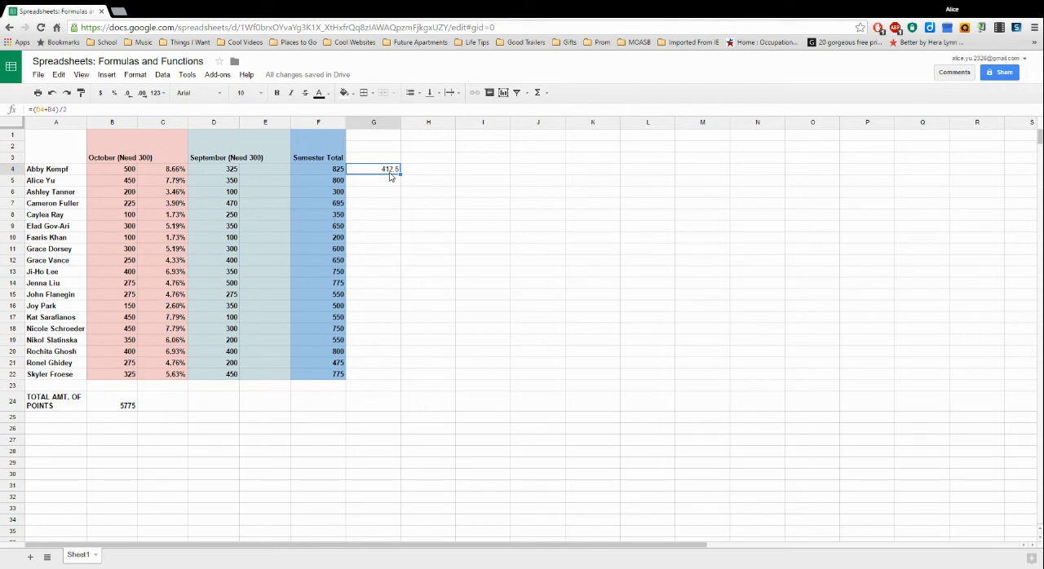
click(331, 176)
click(330, 172)
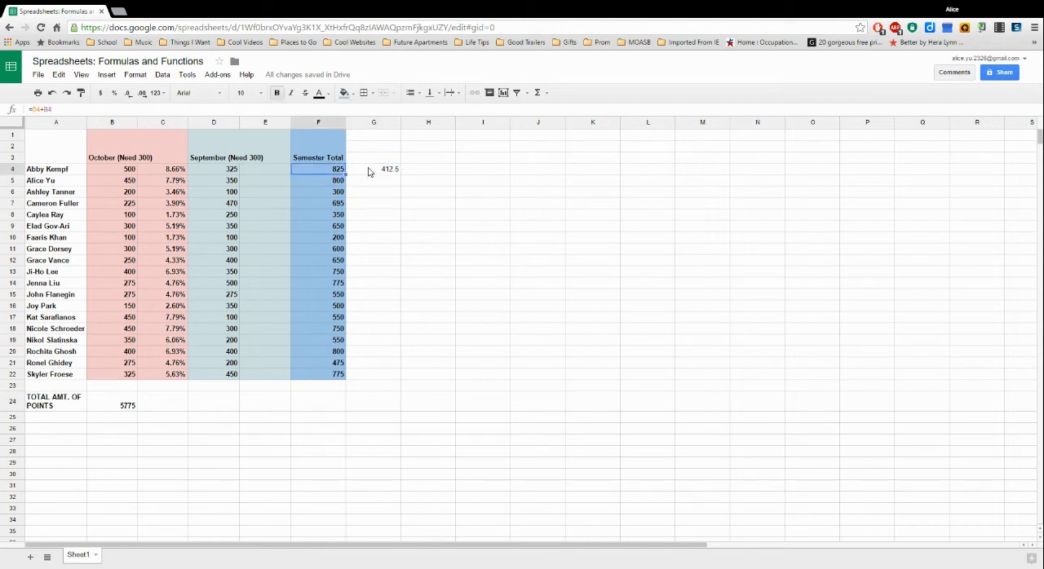
click(402, 205)
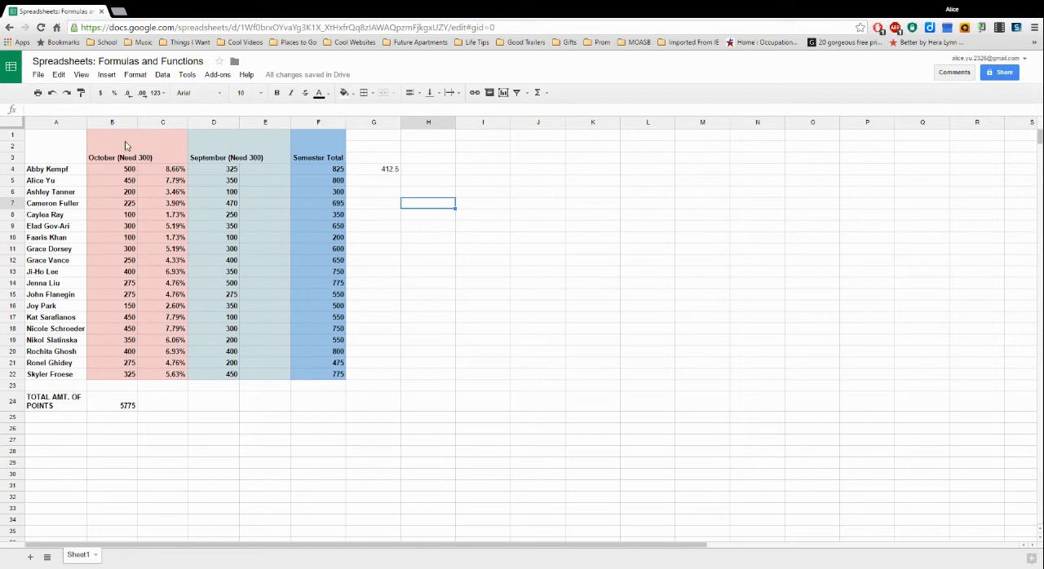
- Enter the formula =SUM(D4:D22) in D24 to total the September points
click(230, 171)
drag(230, 170, 224, 375)
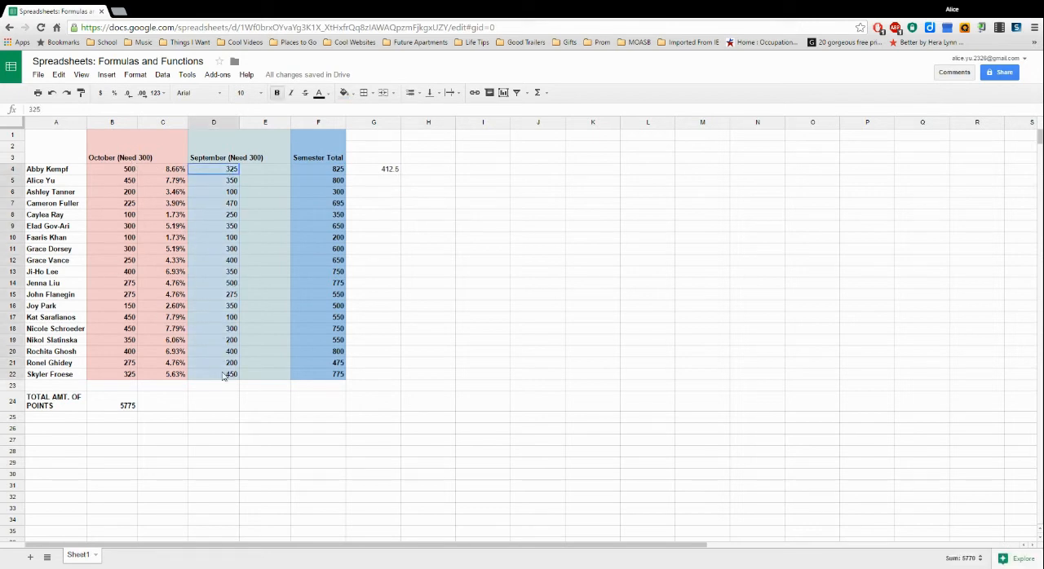
click(220, 403)
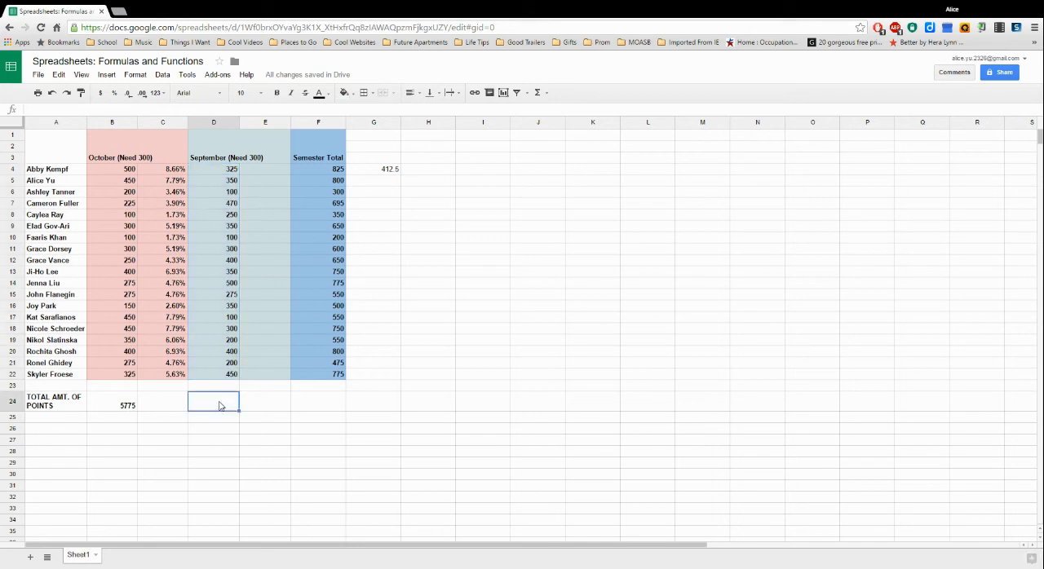
text(=)
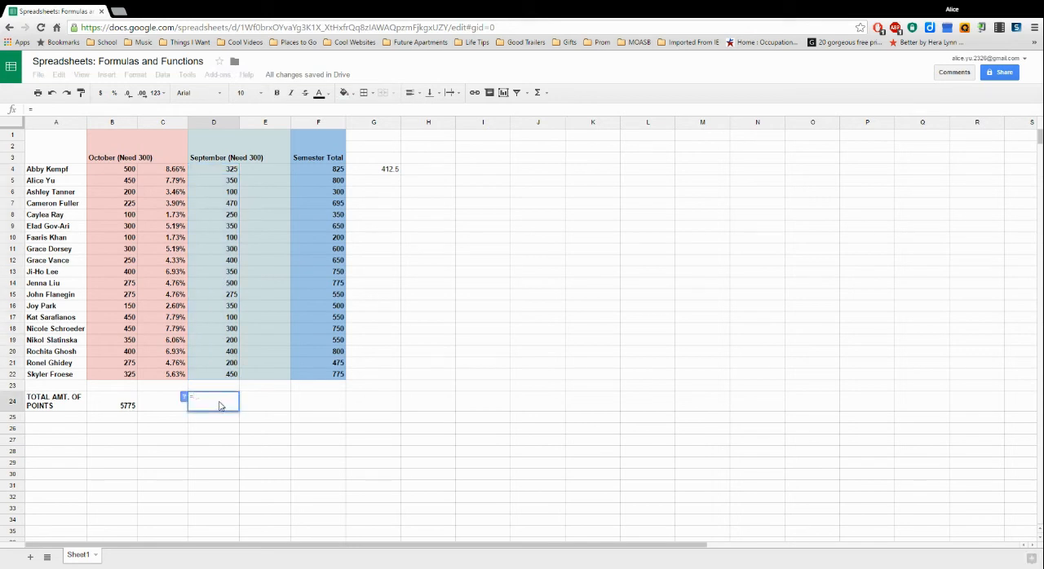
text(sum)
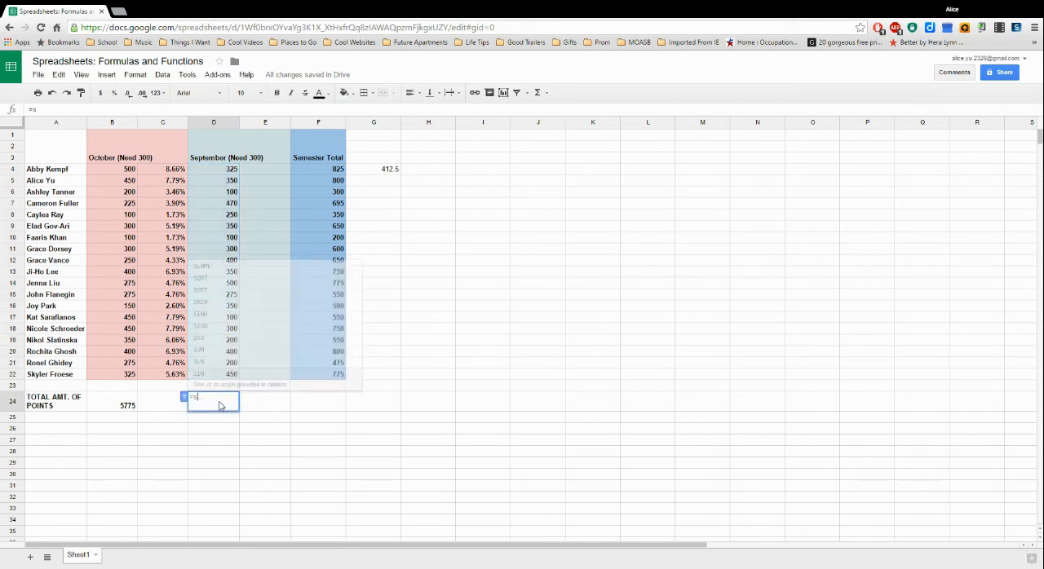
click(540, 95)
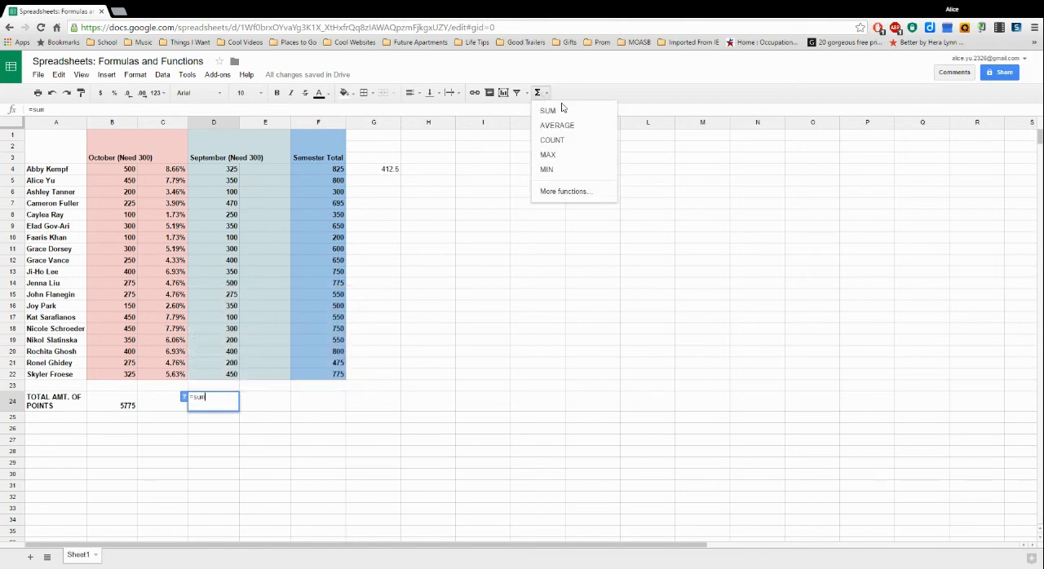
click(542, 94)
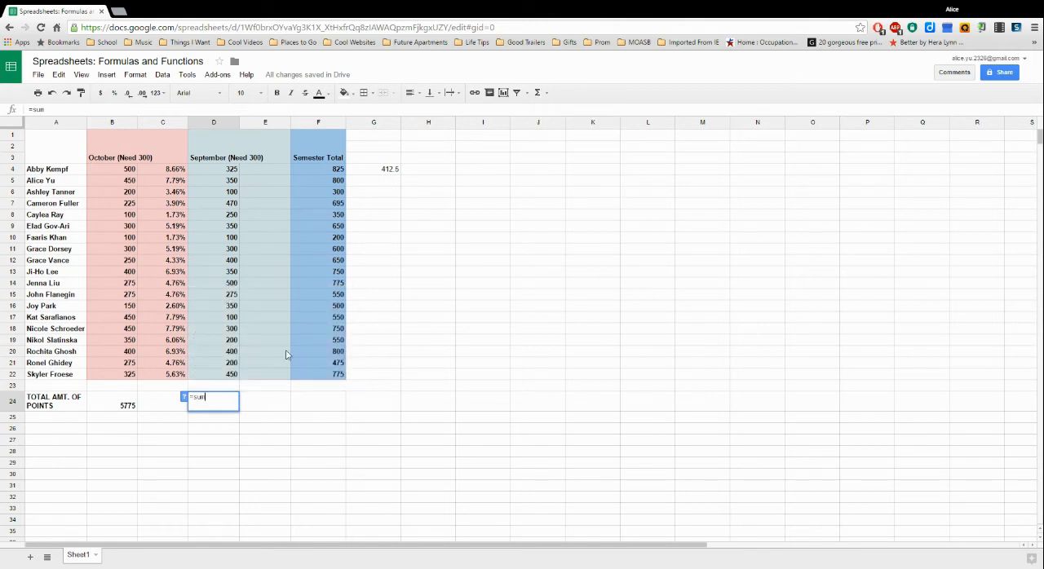
click(210, 397)
drag(208, 398, 194, 398)
text(sum)
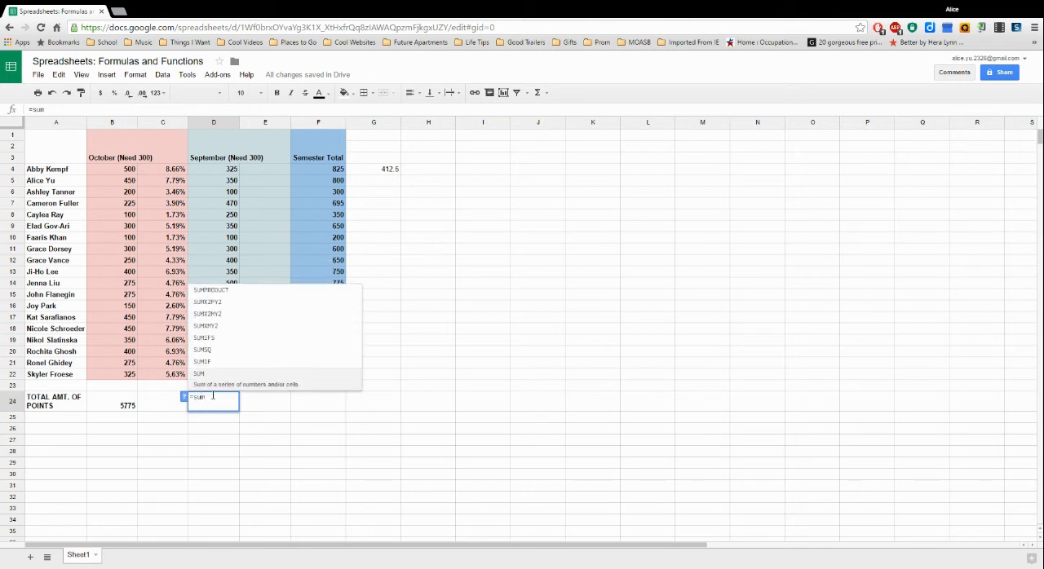
click(204, 374)
drag(232, 172, 233, 377)
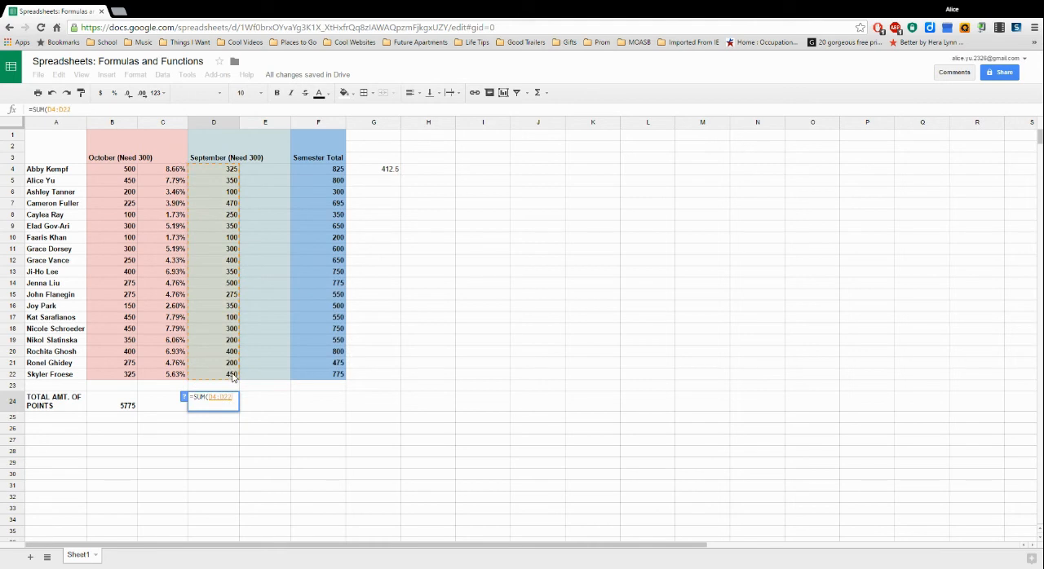
key(Return)
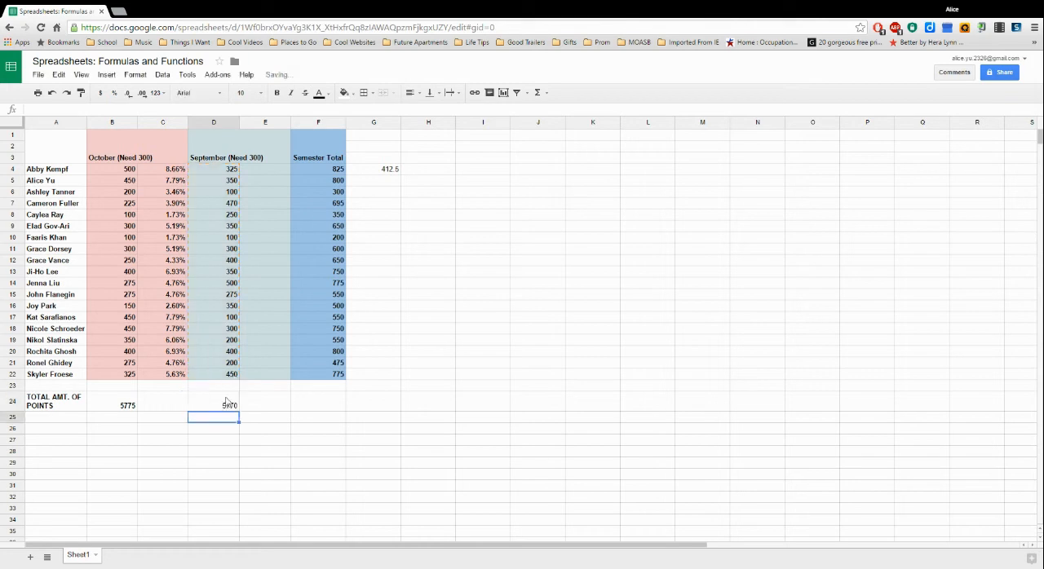
click(226, 410)
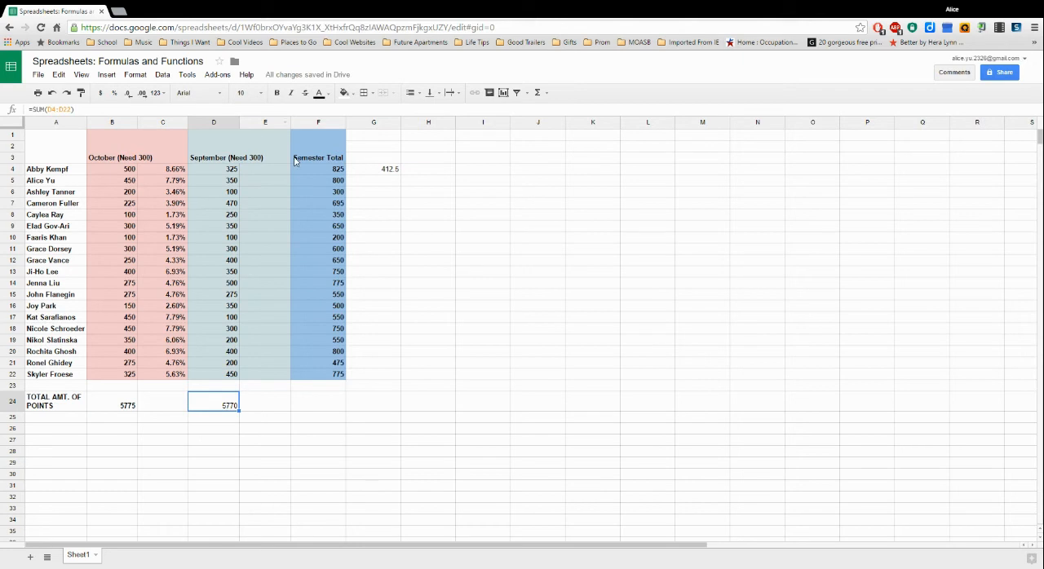
- Enter the formula =D4/D24 in E4 to get the first person's share of the September total
click(236, 172)
click(262, 173)
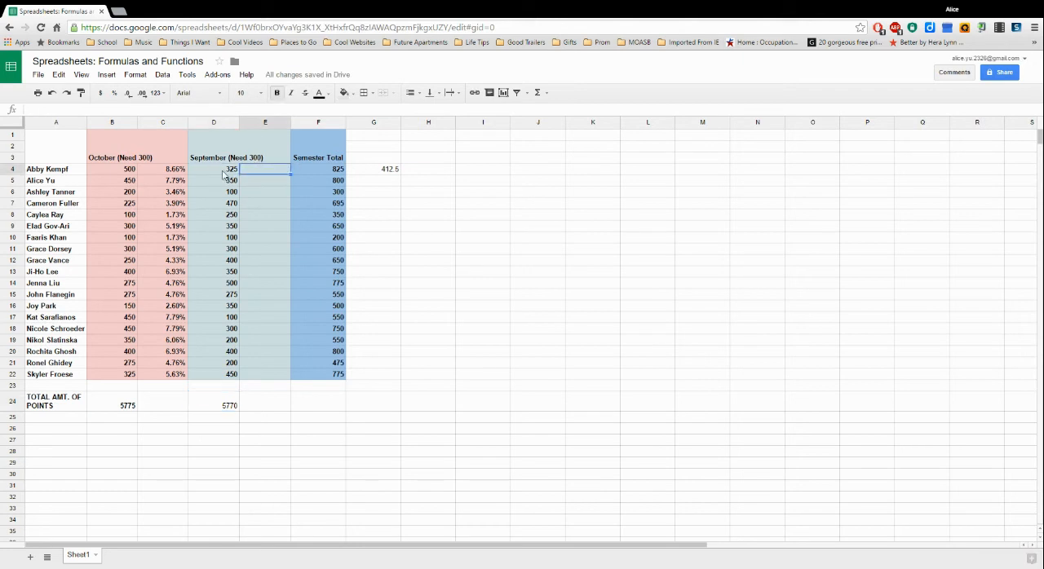
click(222, 174)
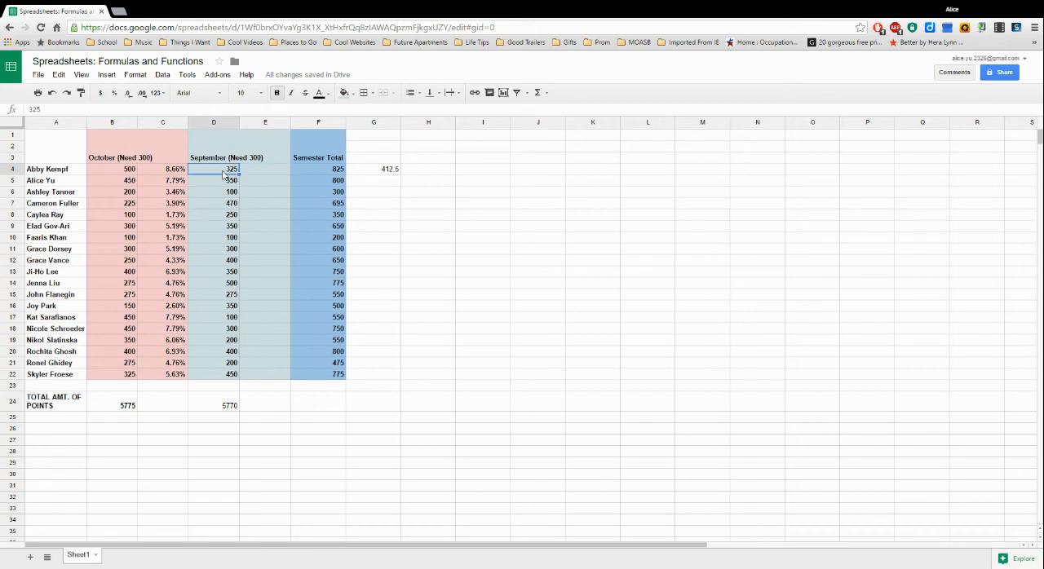
click(232, 404)
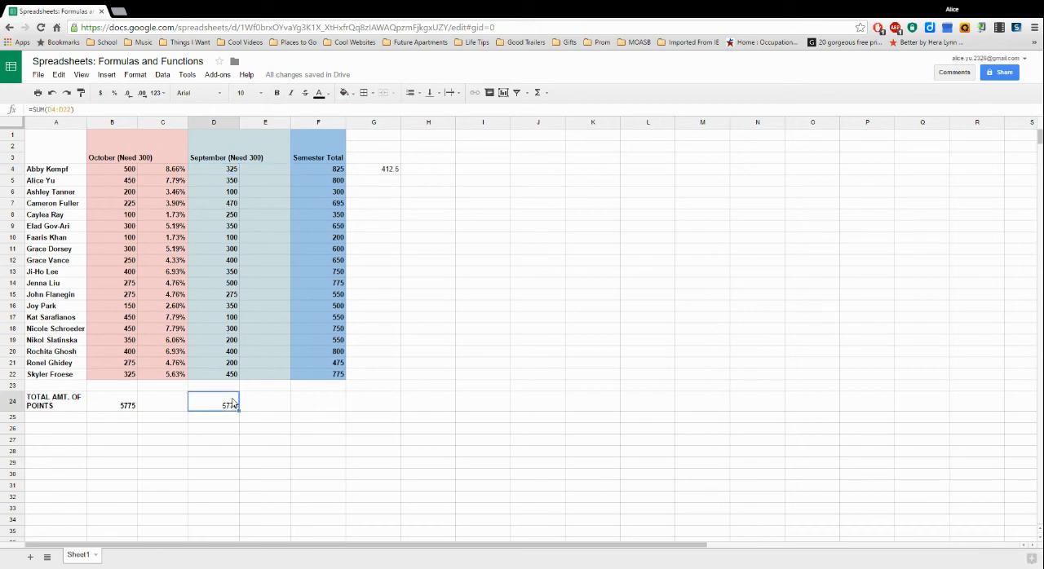
click(264, 169)
text(=)
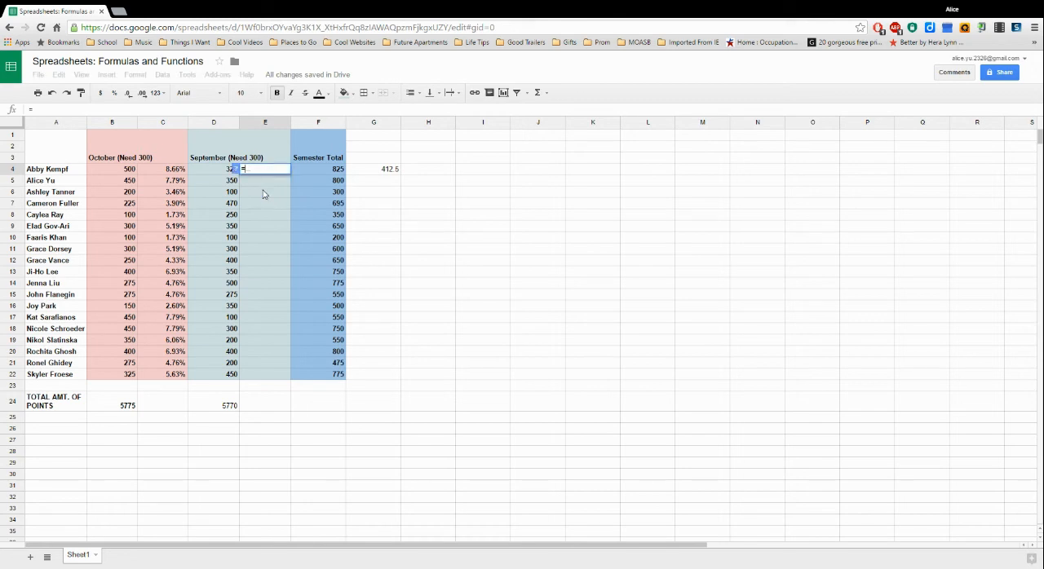
click(218, 172)
text(/)
click(228, 408)
key(Return)
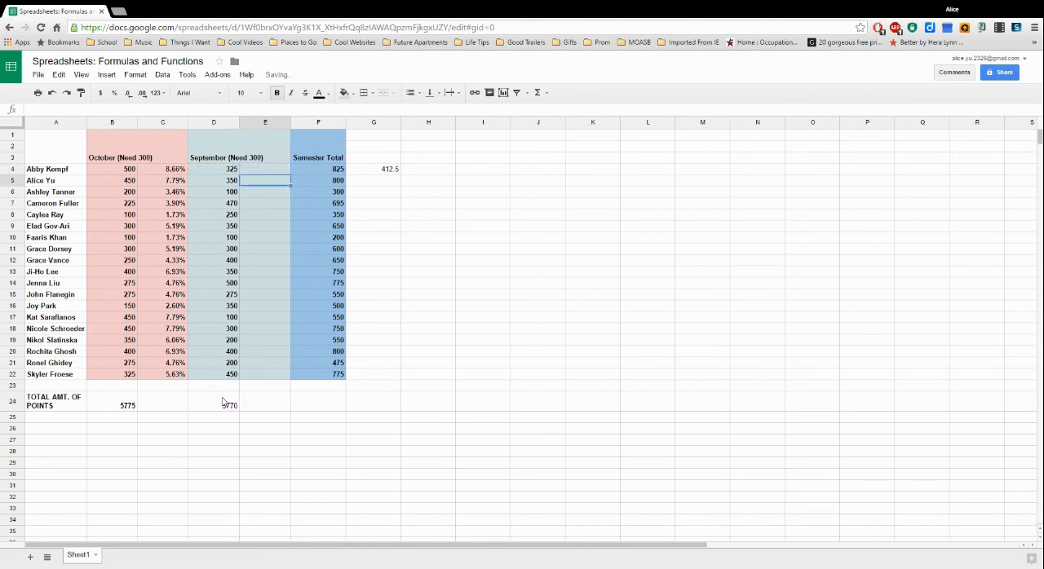
- Format the result in E4 as a percent
click(278, 172)
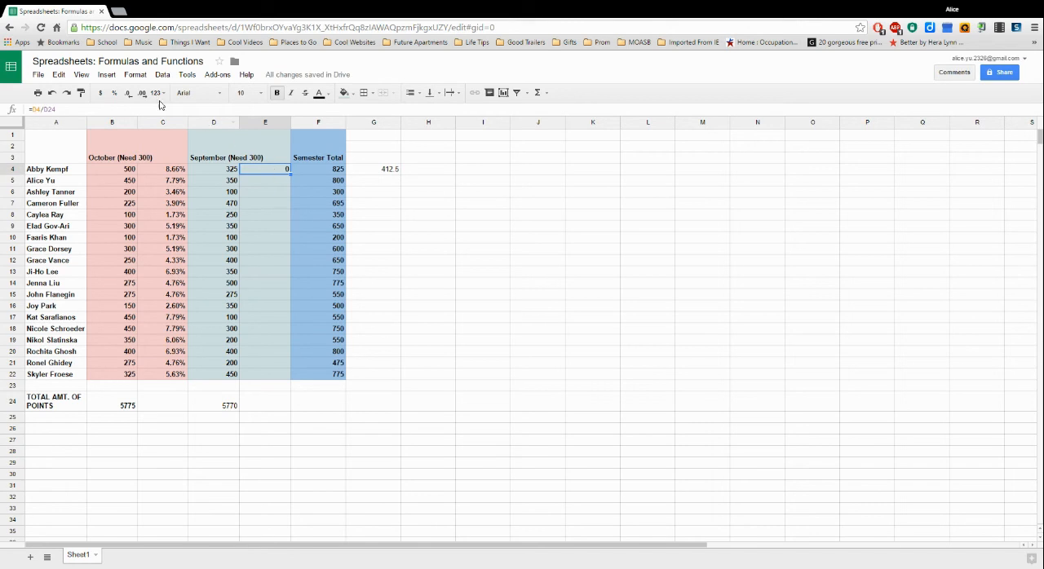
click(160, 93)
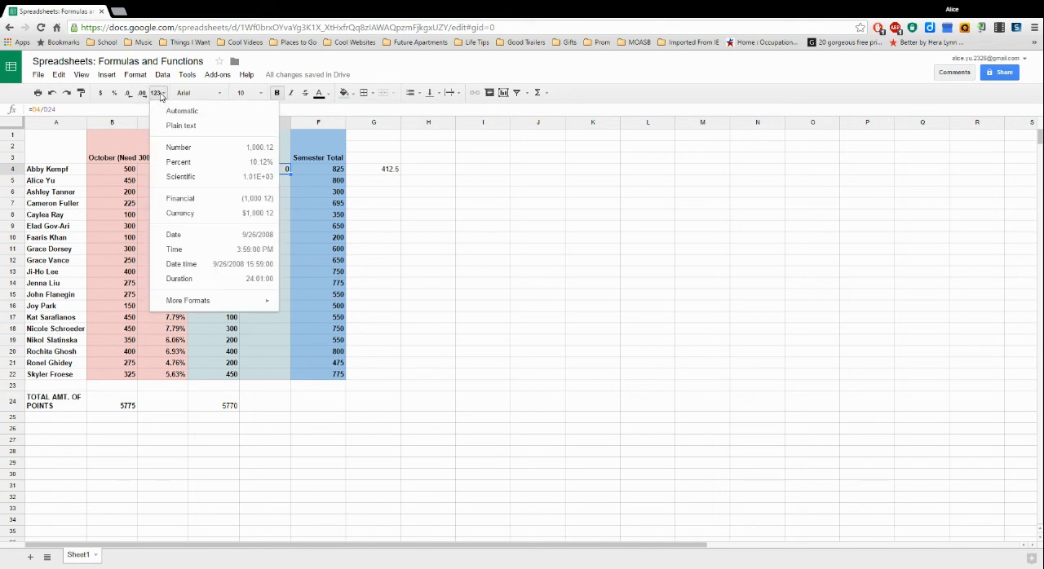
click(176, 111)
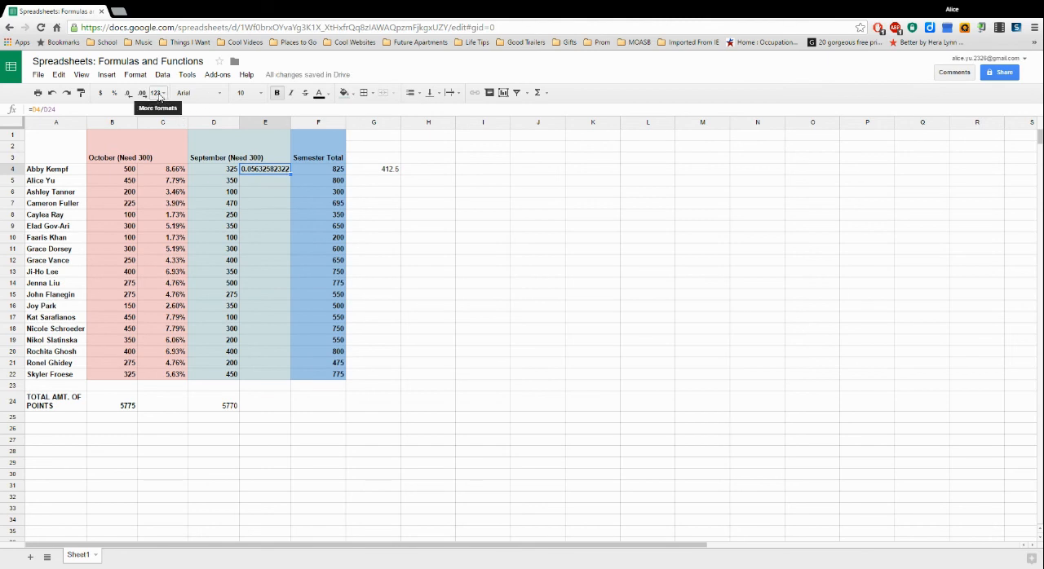
click(159, 95)
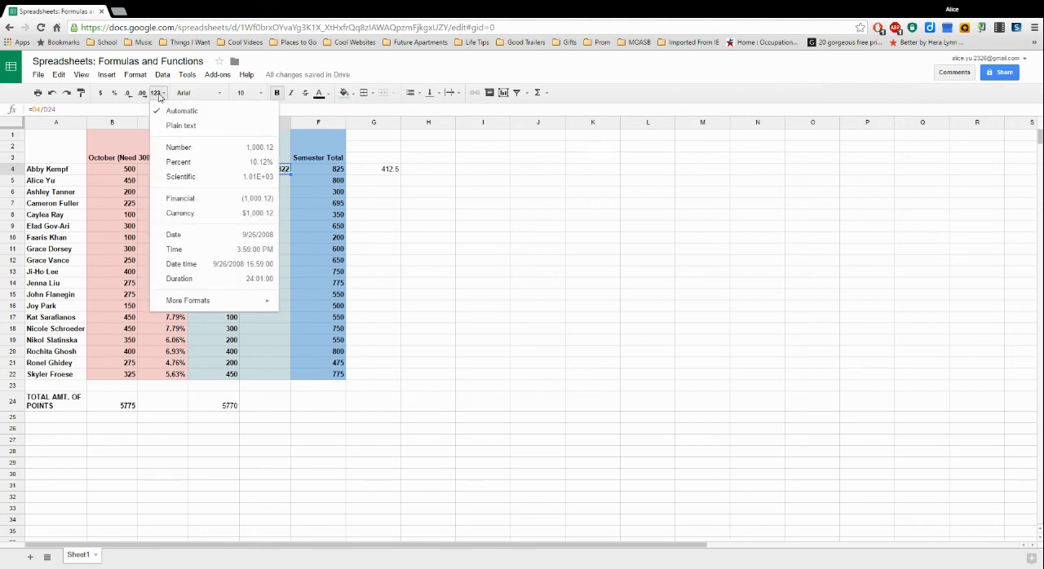
click(193, 167)
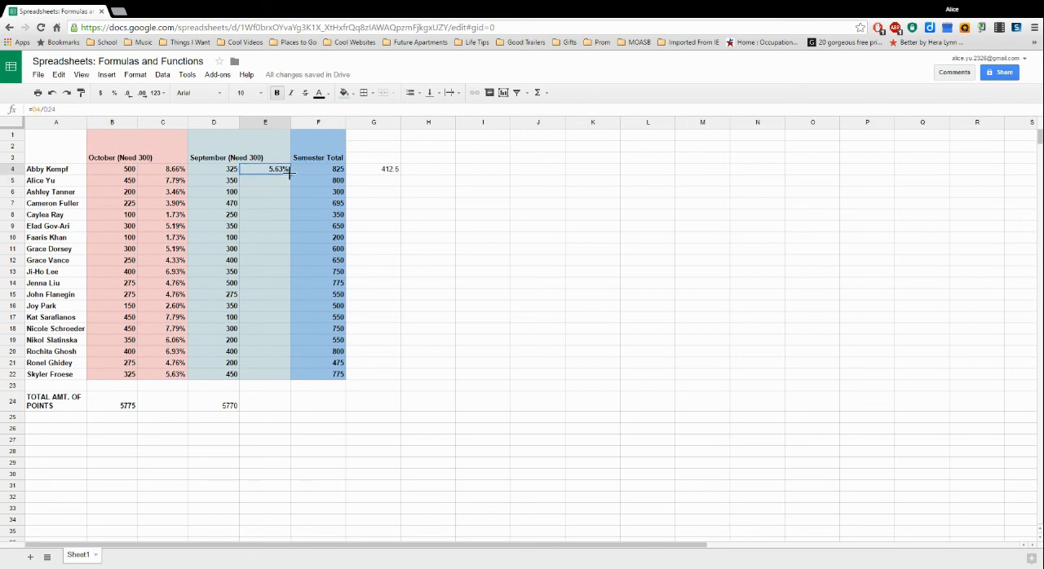
- Try to fill the percentage formula from E4 down through E22 and inspect the cells referenced by the copied formula in E5
drag(291, 297, 288, 373)
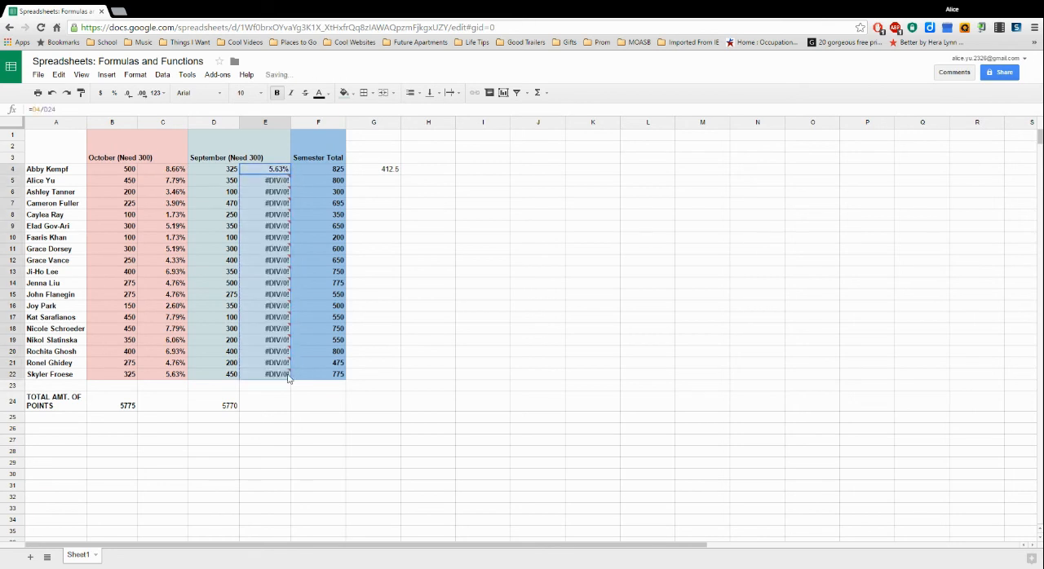
click(270, 182)
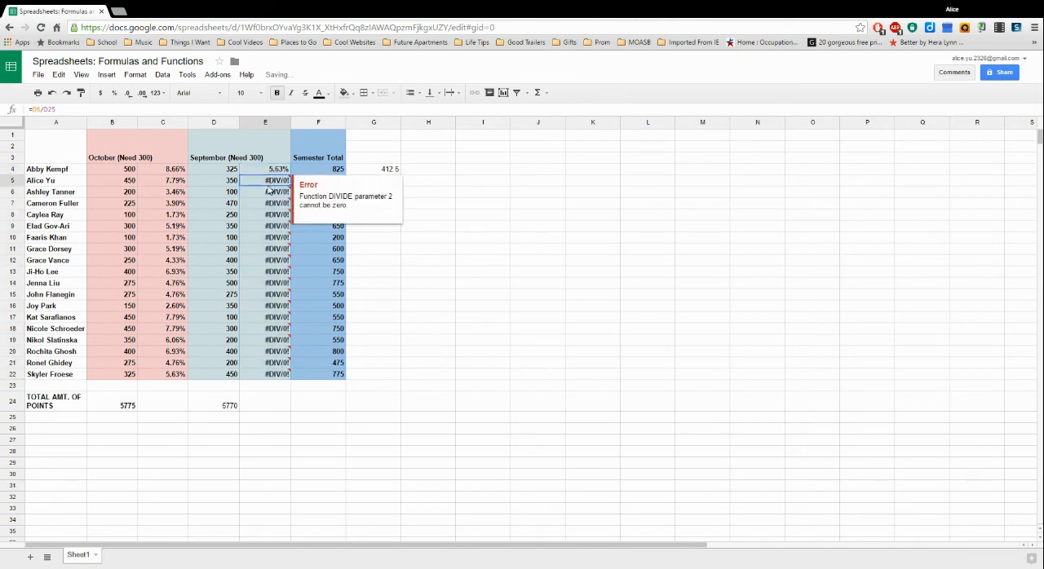
click(230, 422)
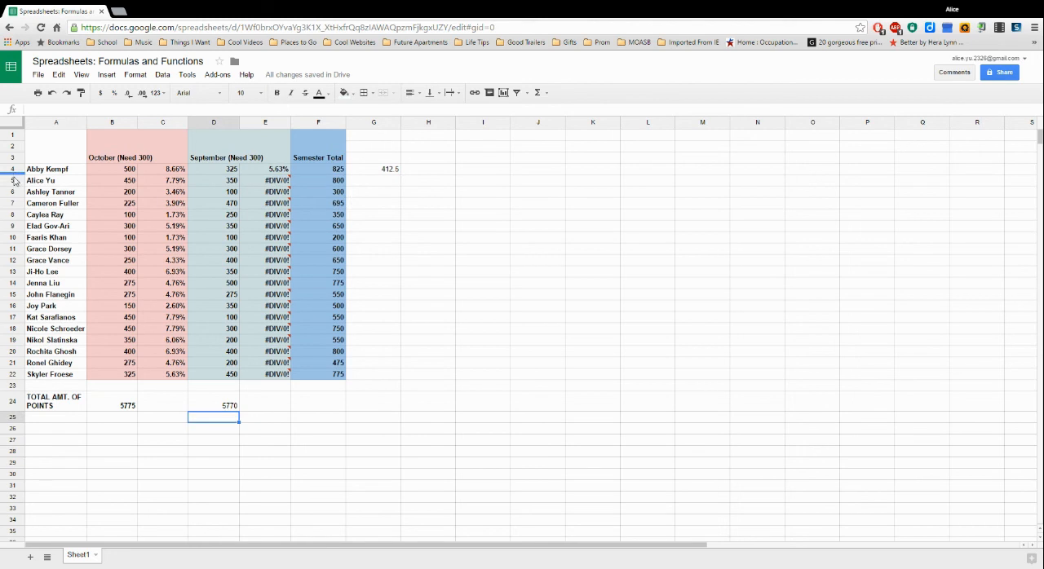
click(19, 400)
click(265, 405)
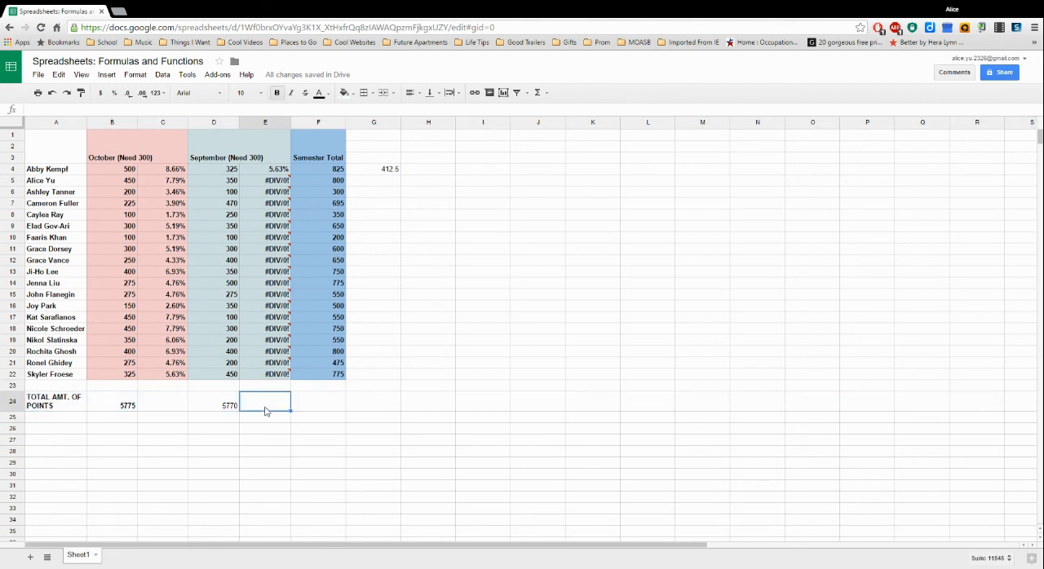
click(276, 181)
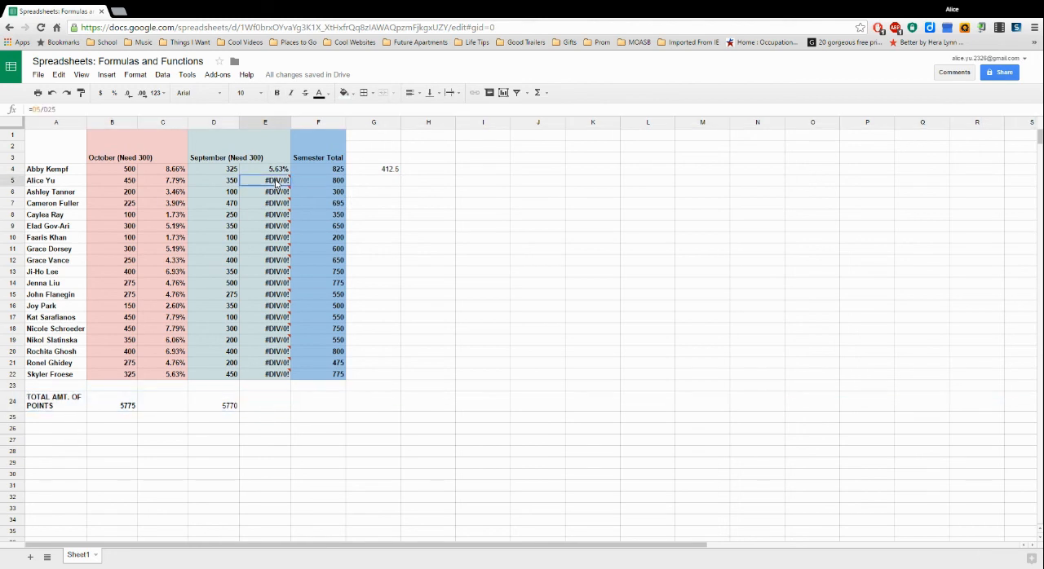
double_click(275, 181)
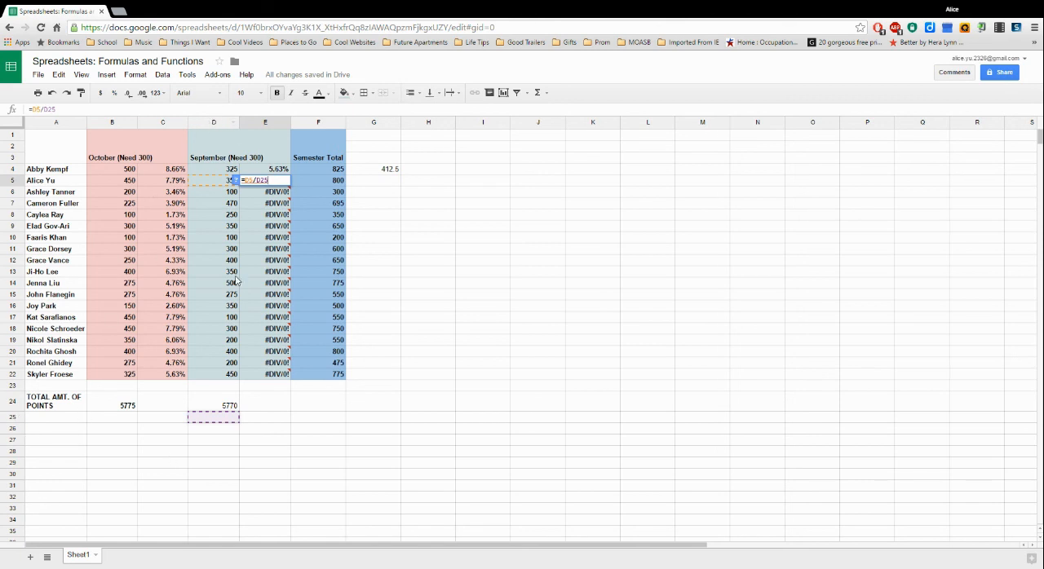
click(217, 422)
- Clear the copied formulas from E5 through E22
drag(269, 184, 274, 376)
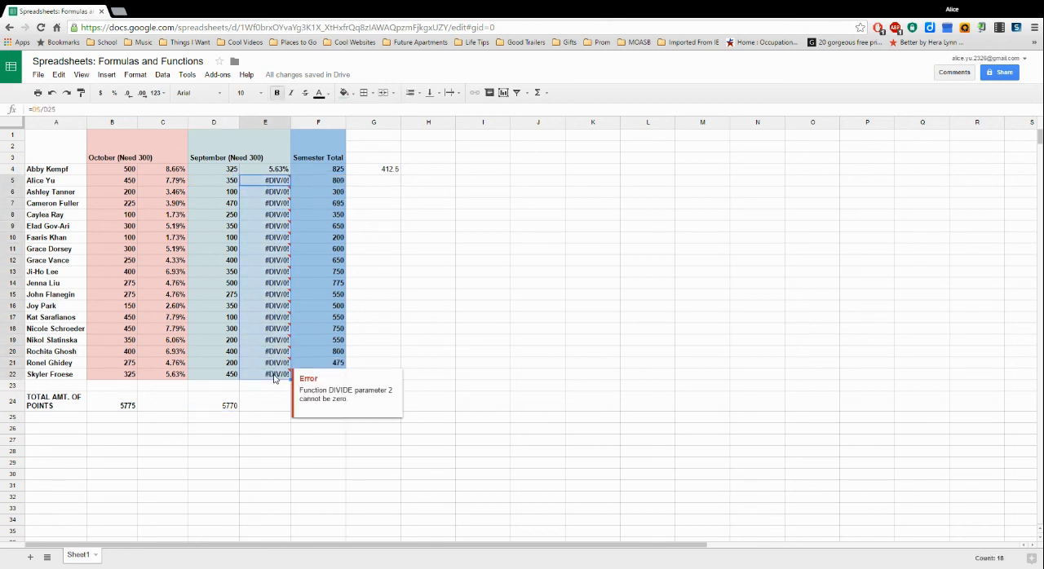
key(Delete)
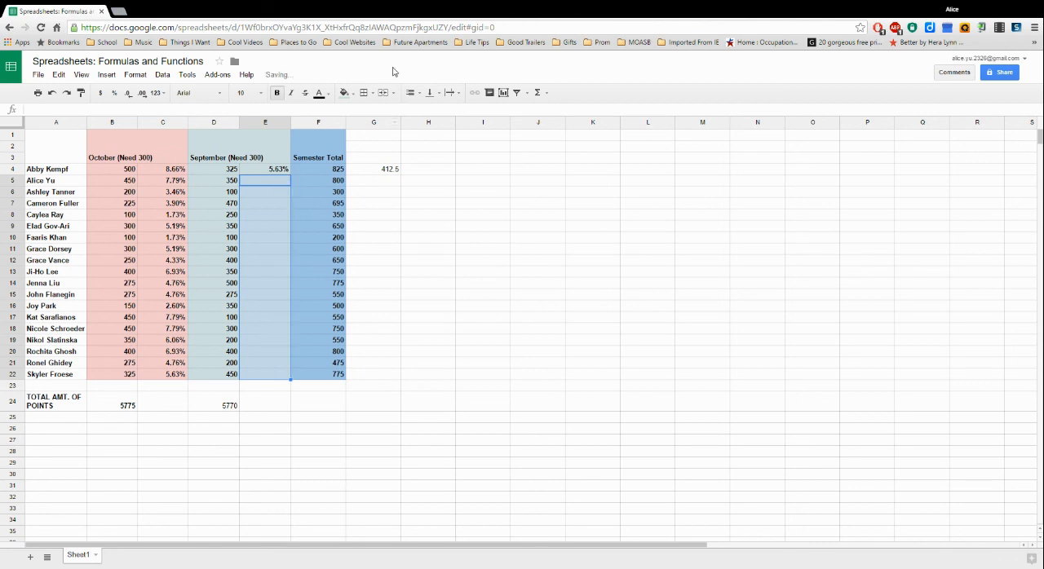
- Change the formula in E4 to =D4/$D$24 so the reference to the September total is absolute
double_click(269, 169)
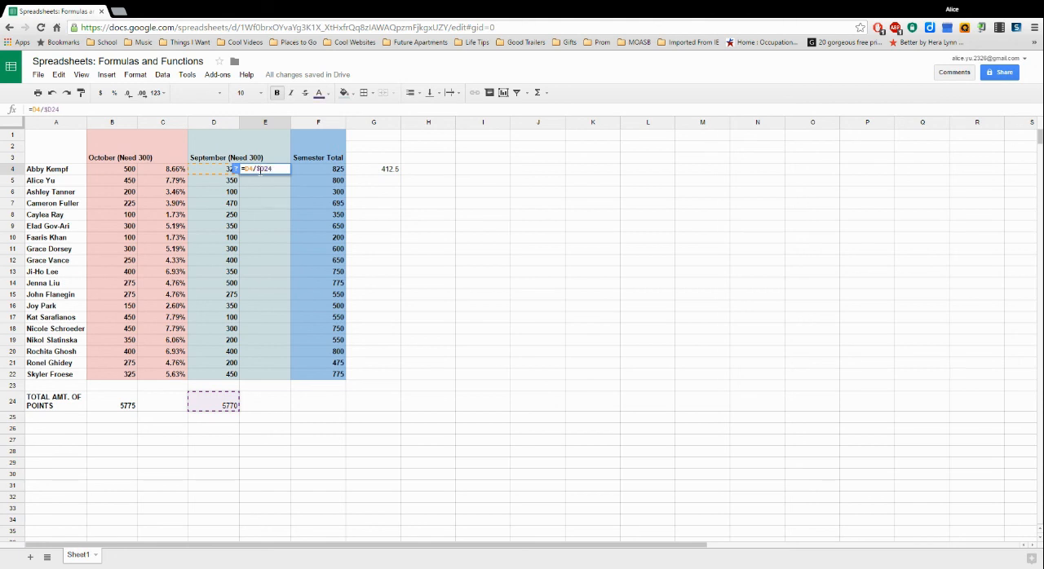
text($)
key(Return)
click(276, 159)
- Fill the September percentage formula with its absolute reference from E4 down through E22
click(284, 170)
drag(290, 173, 288, 379)
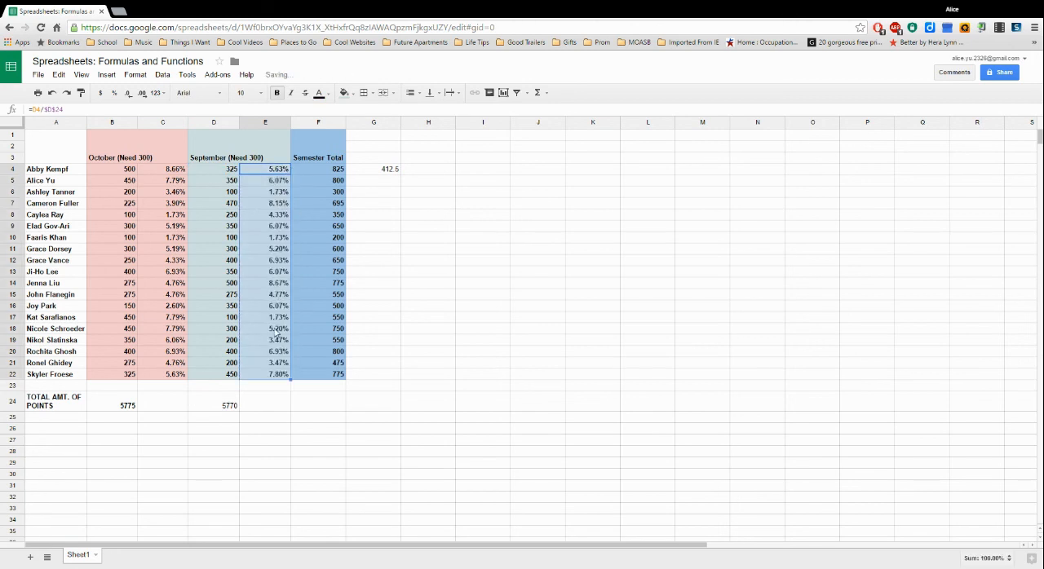
click(459, 344)
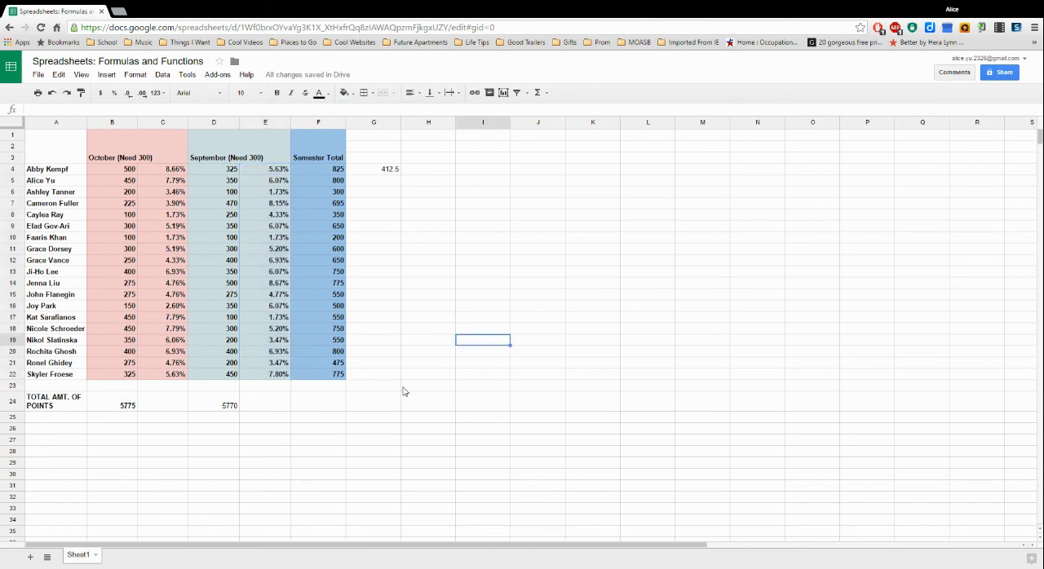